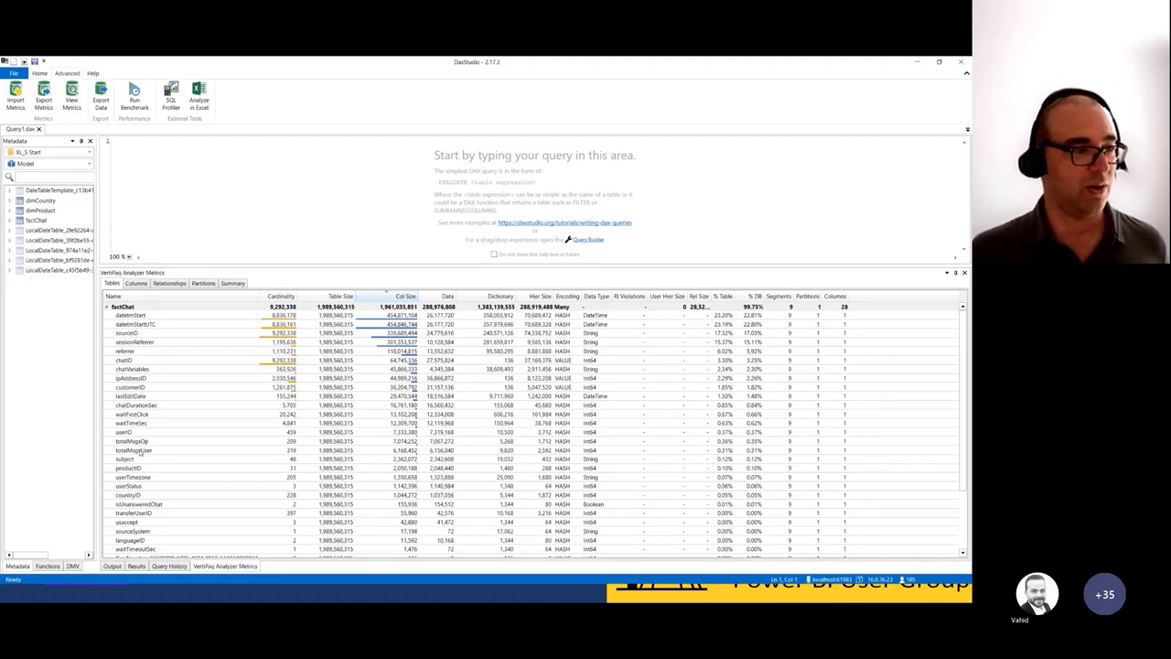
Step: Examine the factChat columns with the largest column sizes in the VertiPaq Analyzer metrics
{"action": "scroll", "coordinate": [141, 452], "scroll_direction": "down", "scroll_amount": 3}
{"action": "scroll", "coordinate": [140, 456], "scroll_direction": "up", "scroll_amount": 3}
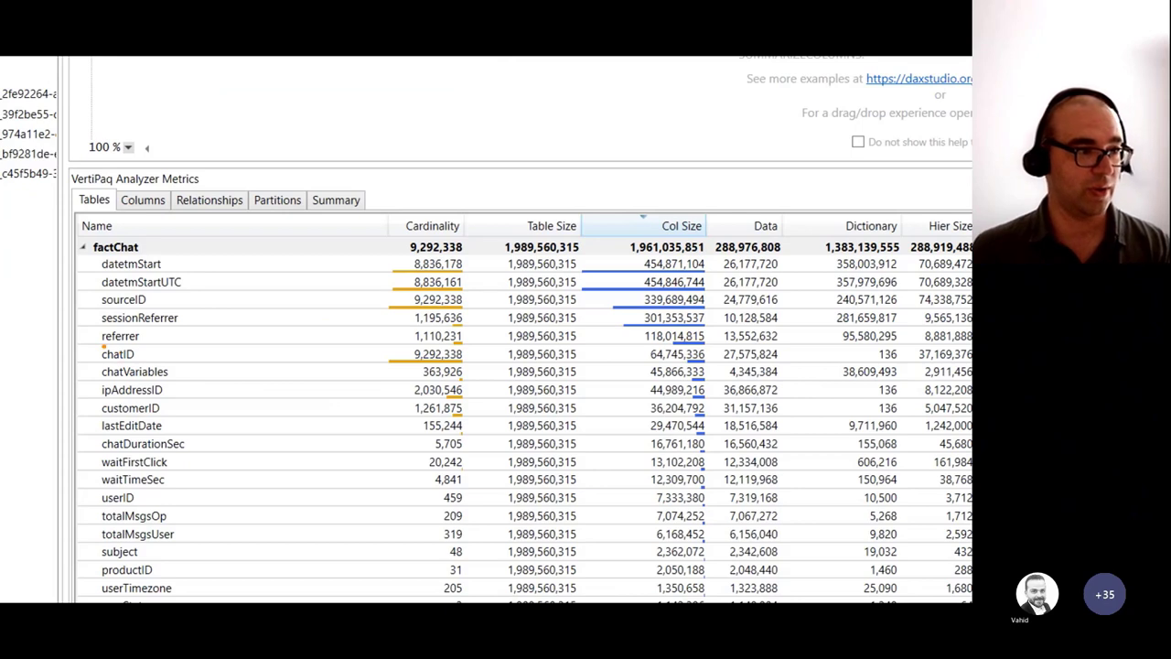
{"action": "mouse_move", "coordinate": [103, 345]}
{"action": "left_mouse_down"}
{"action": "mouse_move", "coordinate": [91, 362]}
{"action": "mouse_move", "coordinate": [147, 367]}
{"action": "mouse_move", "coordinate": [153, 351]}
{"action": "mouse_move", "coordinate": [108, 346]}
{"action": "left_mouse_up"}
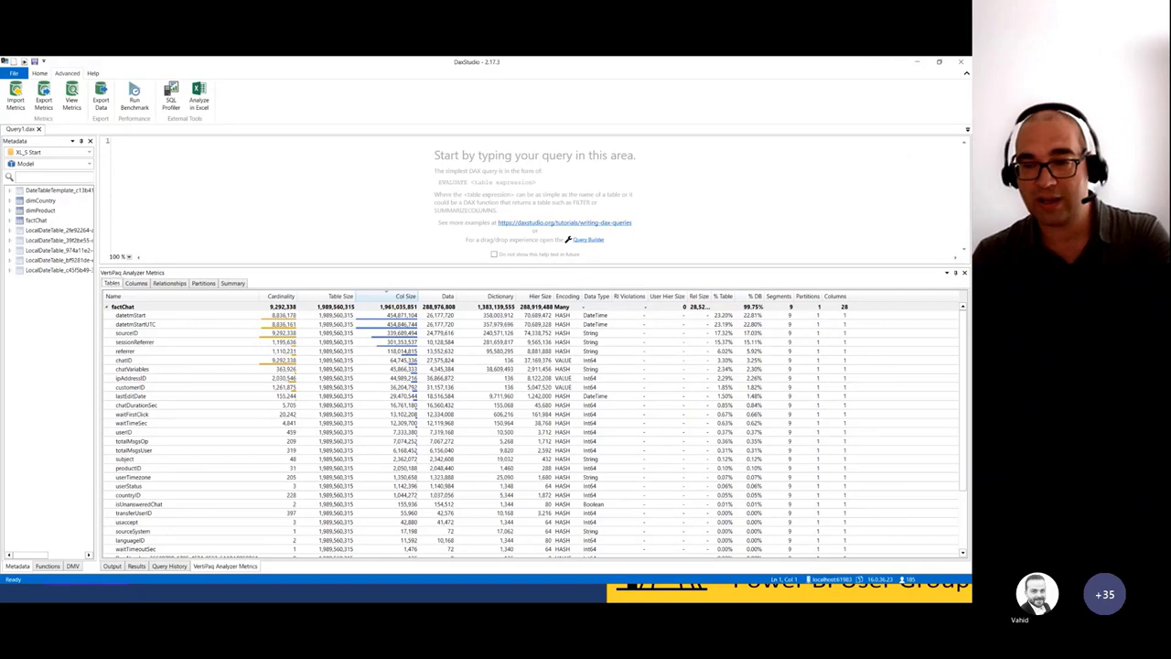
Step: Switch to Power BI Desktop and open the factChat query in the Power Query Editor
{"action": "key", "text": "alt+Tab"}
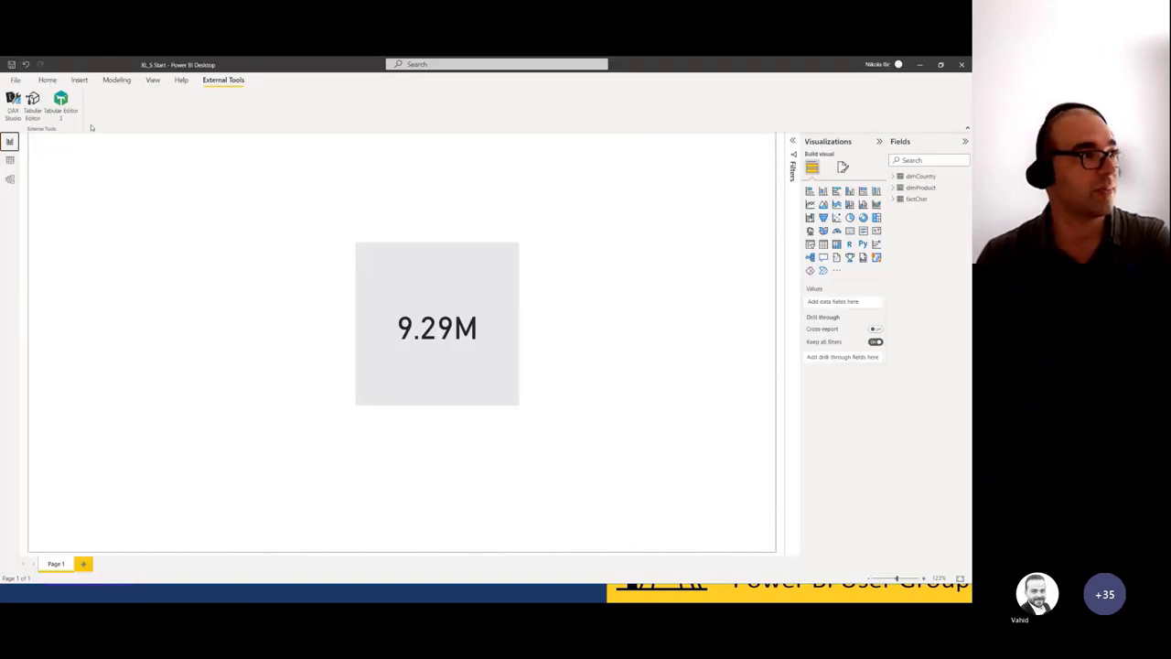
{"action": "left_click", "coordinate": [47, 80]}
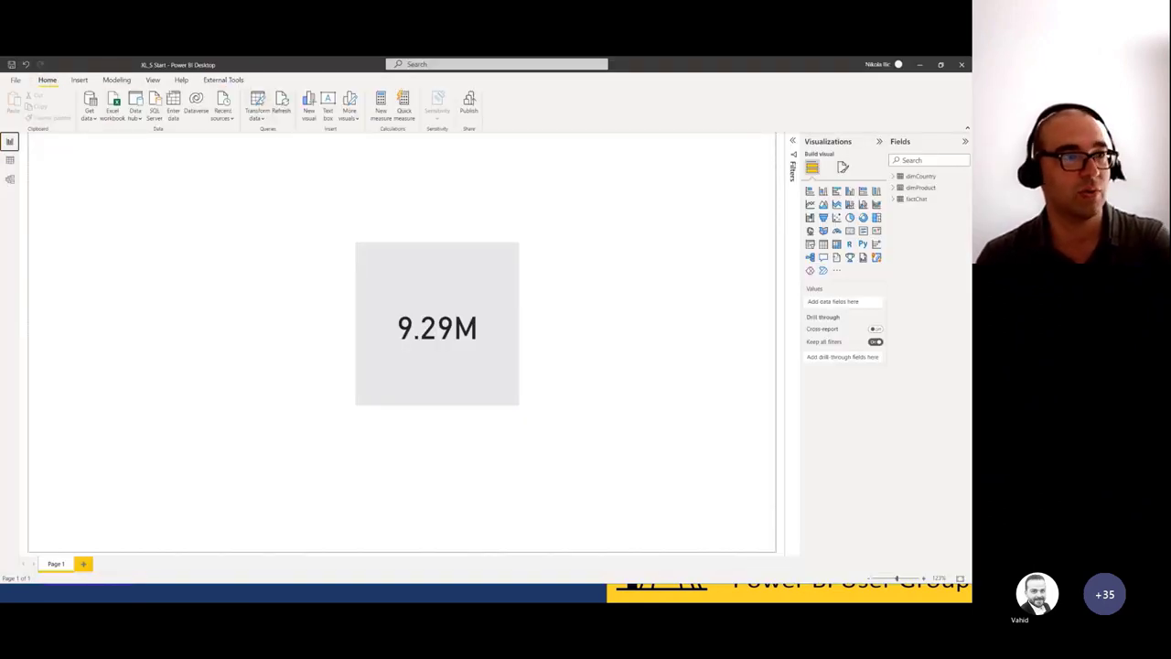
{"action": "left_click", "coordinate": [263, 101]}
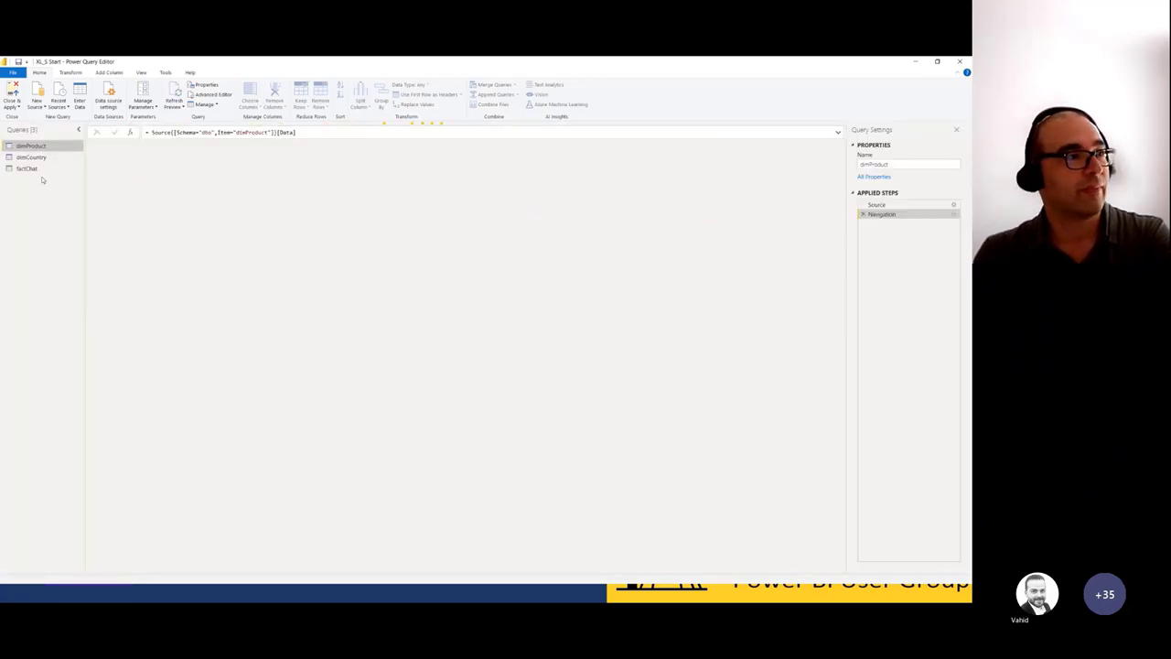
{"action": "left_click", "coordinate": [30, 169]}
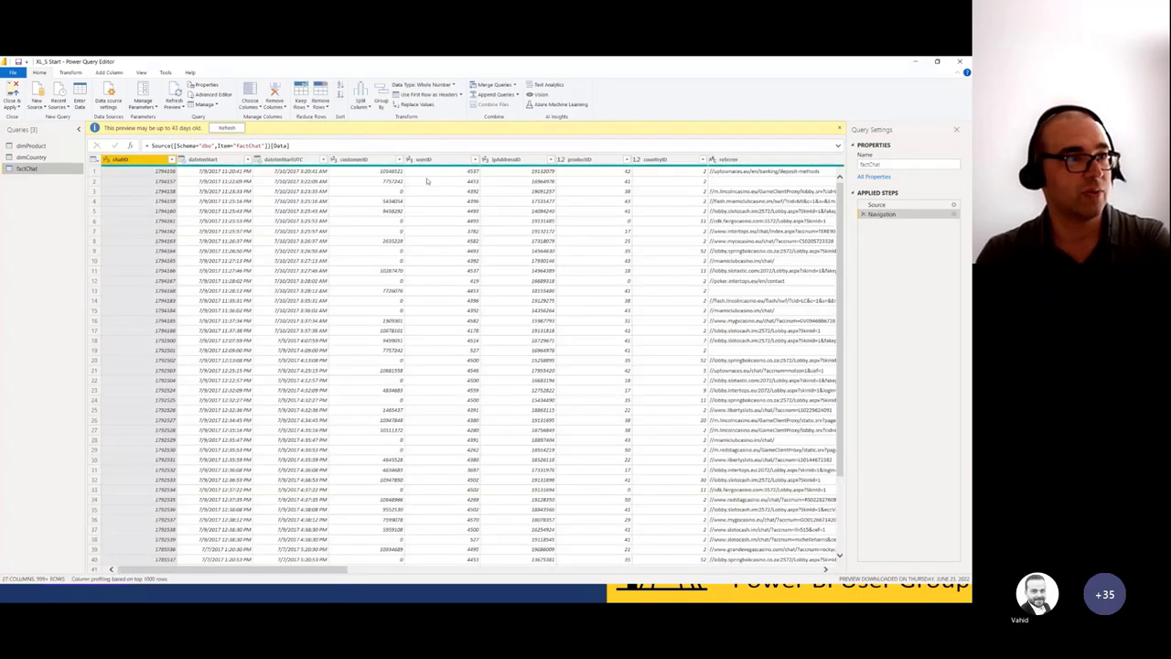
Step: Remove the sourceID column from the factChat query and apply the changes to the model
{"action": "left_click_drag", "start_coordinate": [288, 573], "coordinate": [621, 577]}
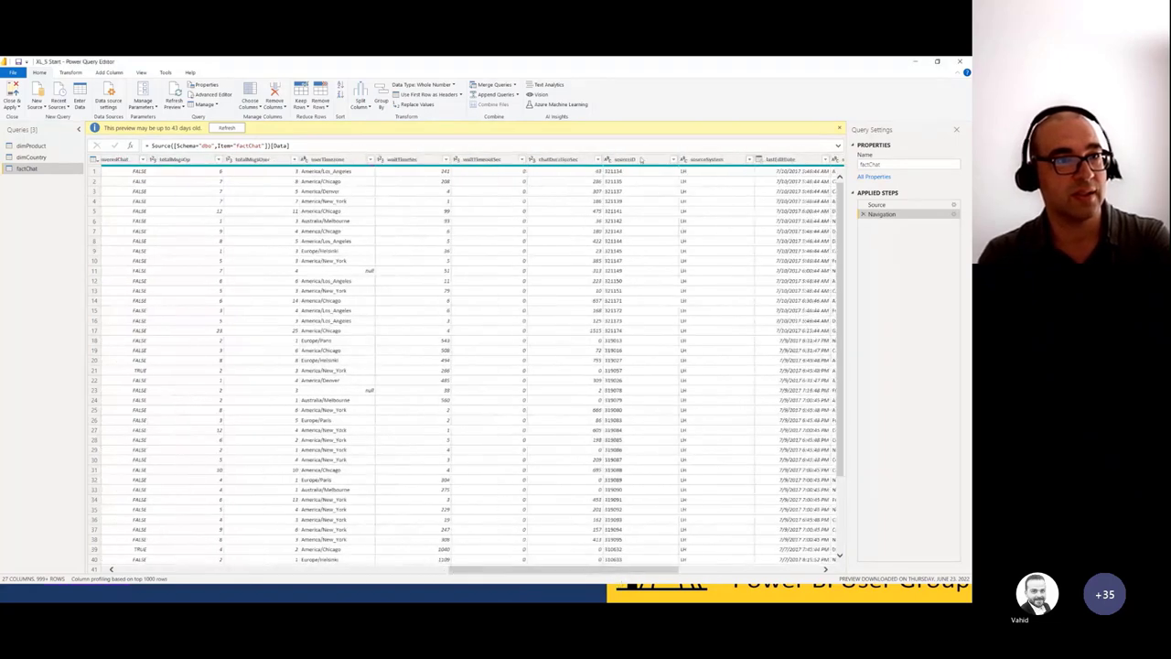
{"action": "left_click", "coordinate": [636, 160]}
{"action": "right_click", "coordinate": [635, 160]}
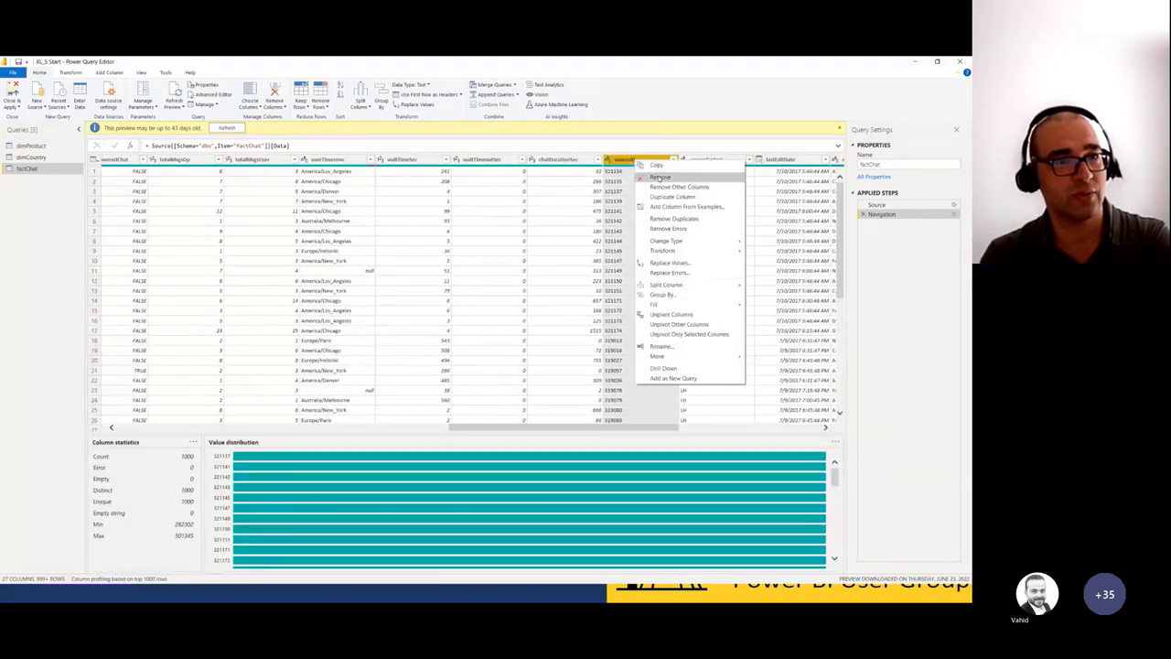
{"action": "left_click", "coordinate": [660, 177]}
{"action": "left_click", "coordinate": [13, 89]}
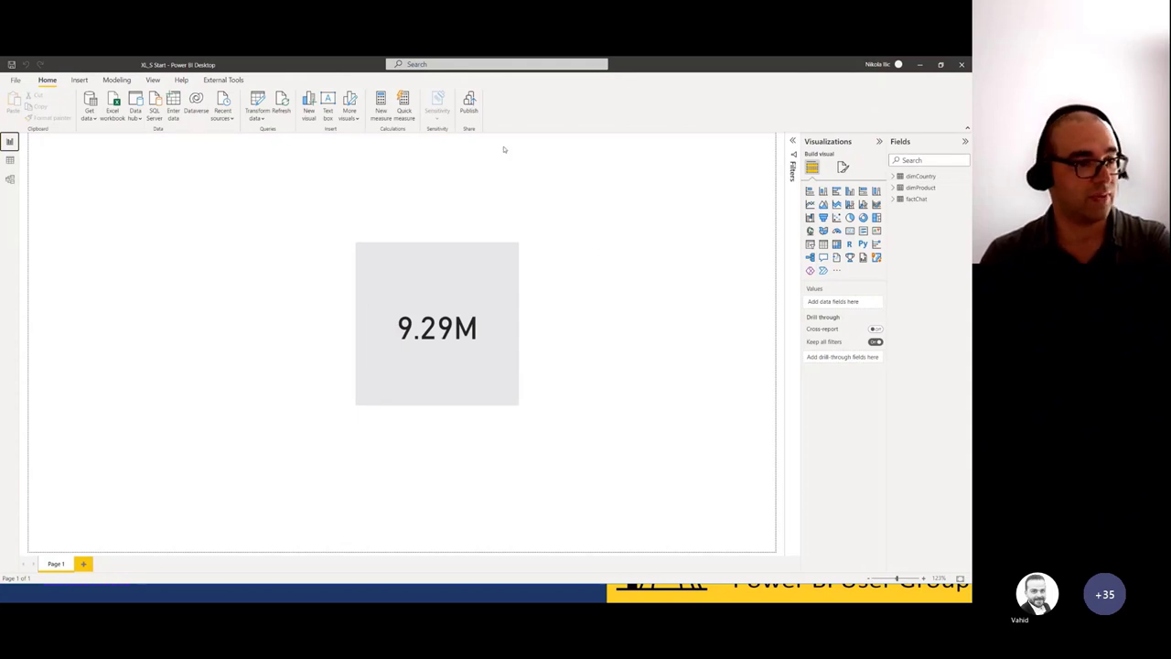
Step: Switch to DAX Studio, reload the VertiPaq metrics, and check the model summary and factChat's column sizes
{"action": "key", "text": "alt+Tab"}
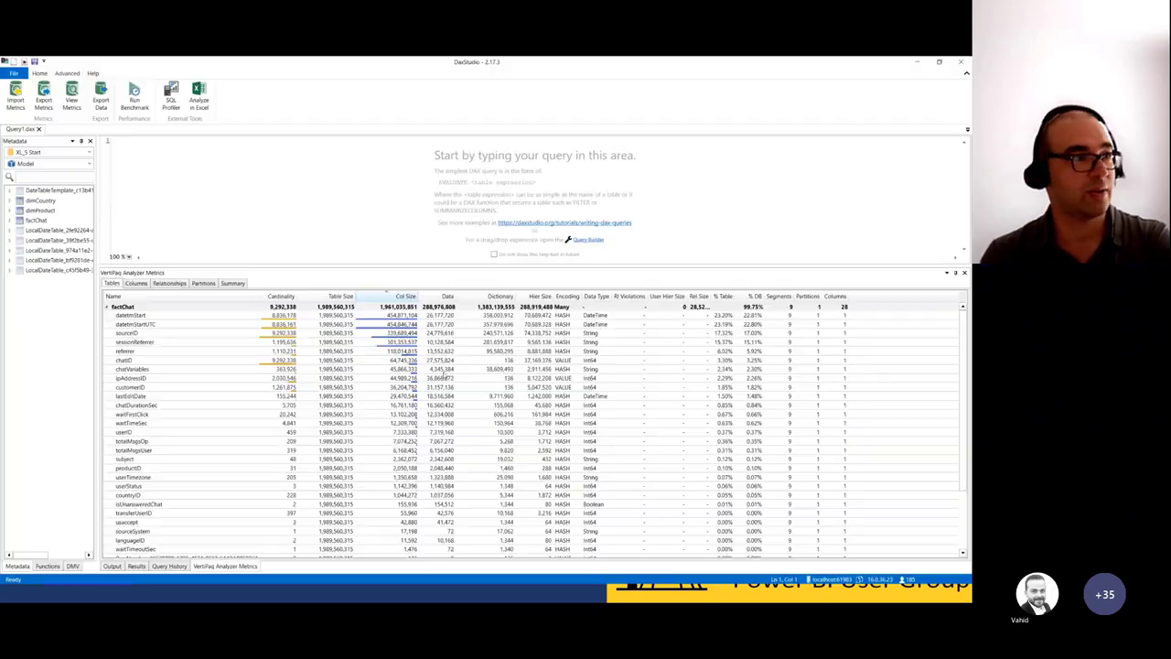
{"action": "left_click", "coordinate": [72, 96]}
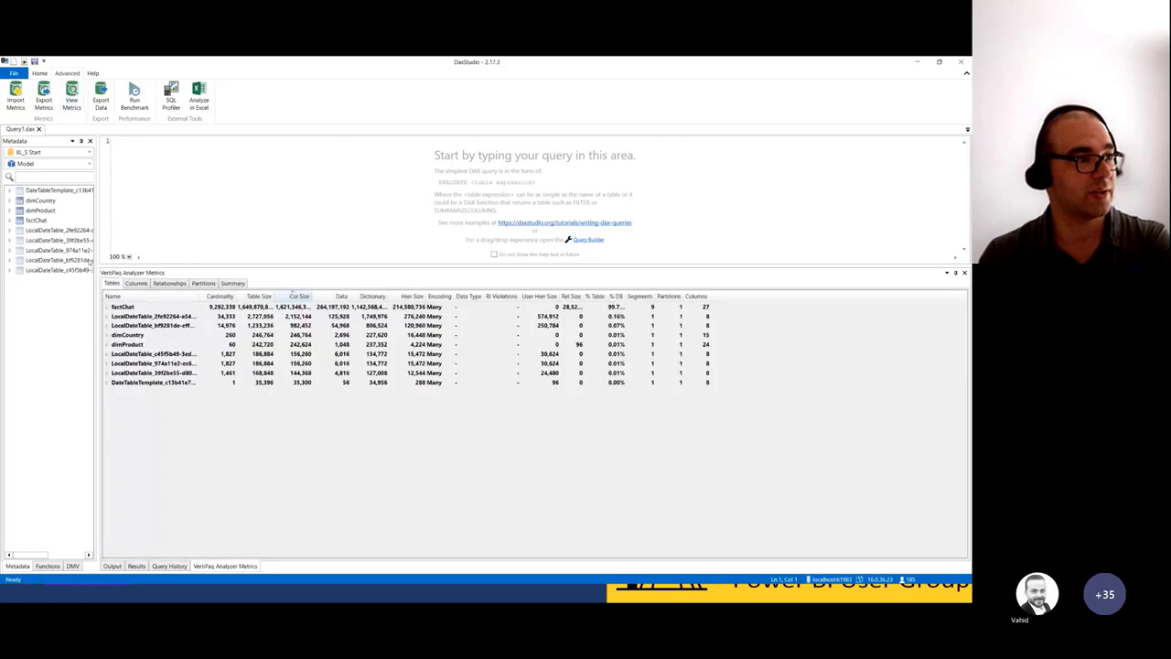
{"action": "left_click", "coordinate": [233, 283]}
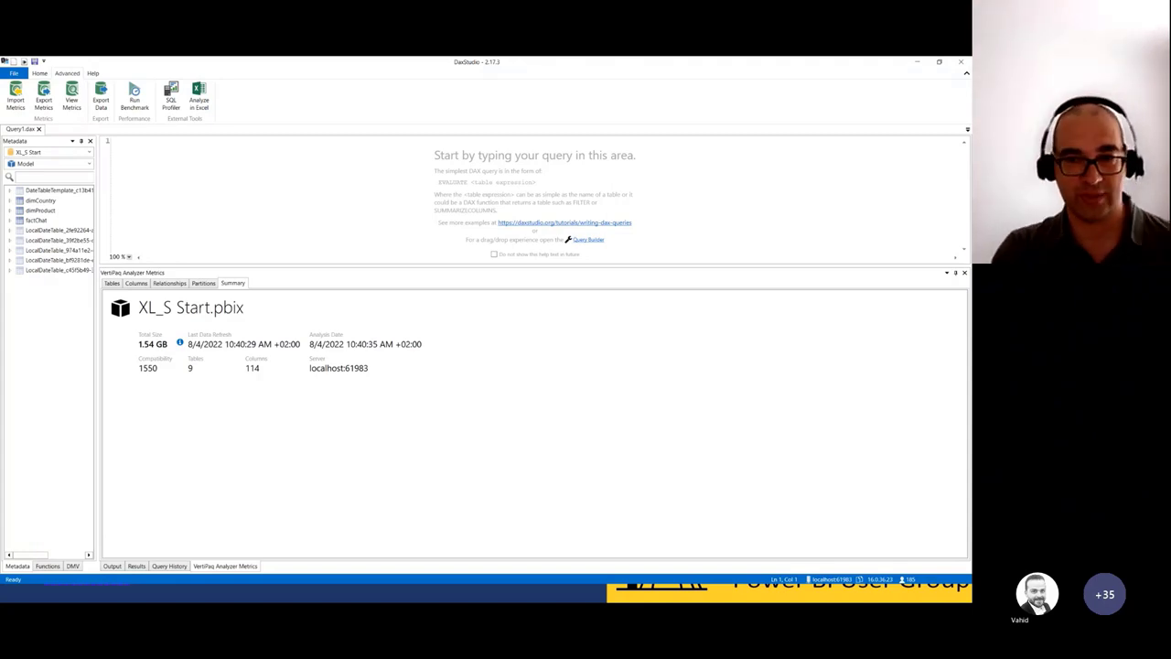
{"action": "left_click", "coordinate": [112, 283]}
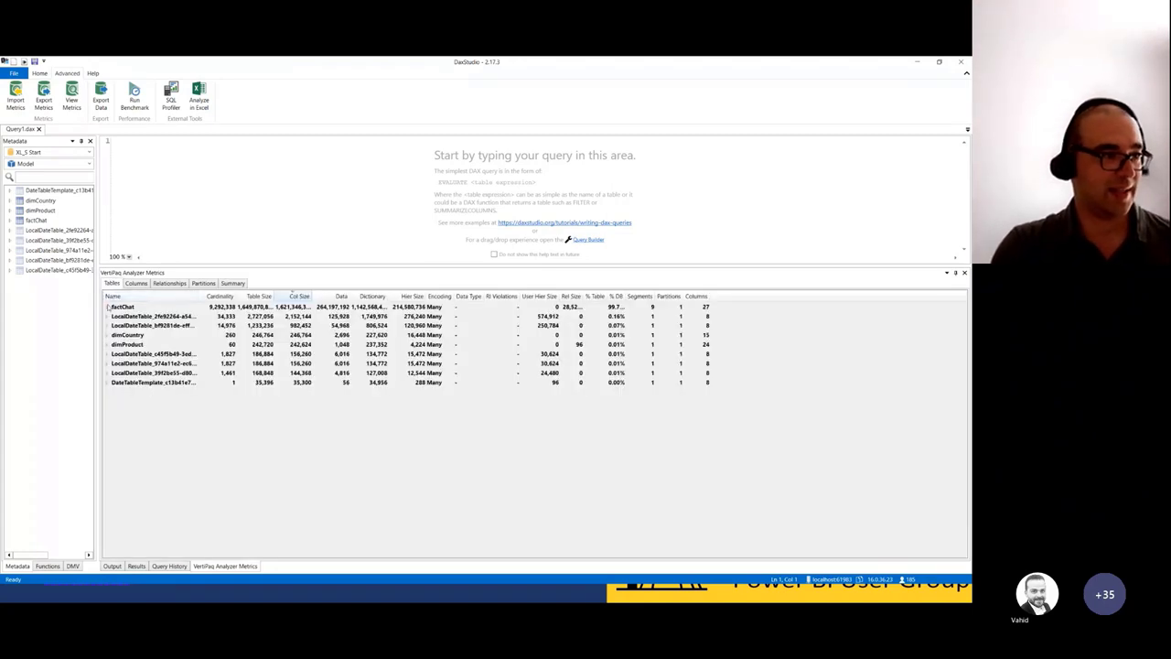
{"action": "left_click", "coordinate": [107, 307]}
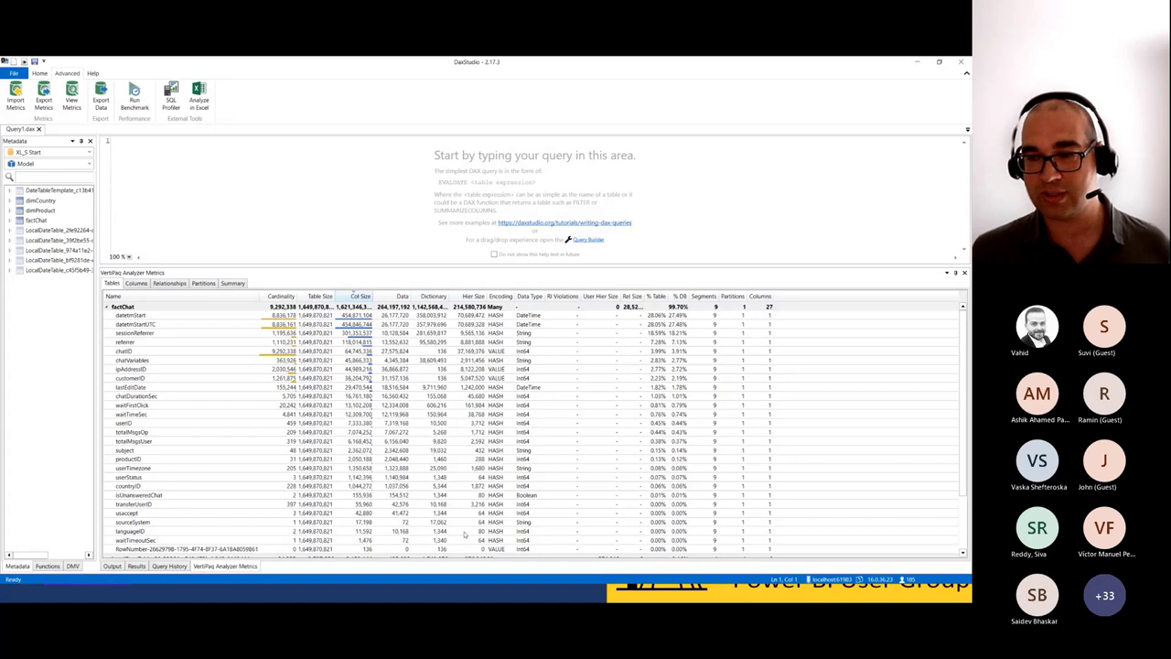
Step: Switch to Power BI Desktop and look through factChat's columns in the data view for removal candidates, ending in the report view
{"action": "key", "text": "alt+Tab"}
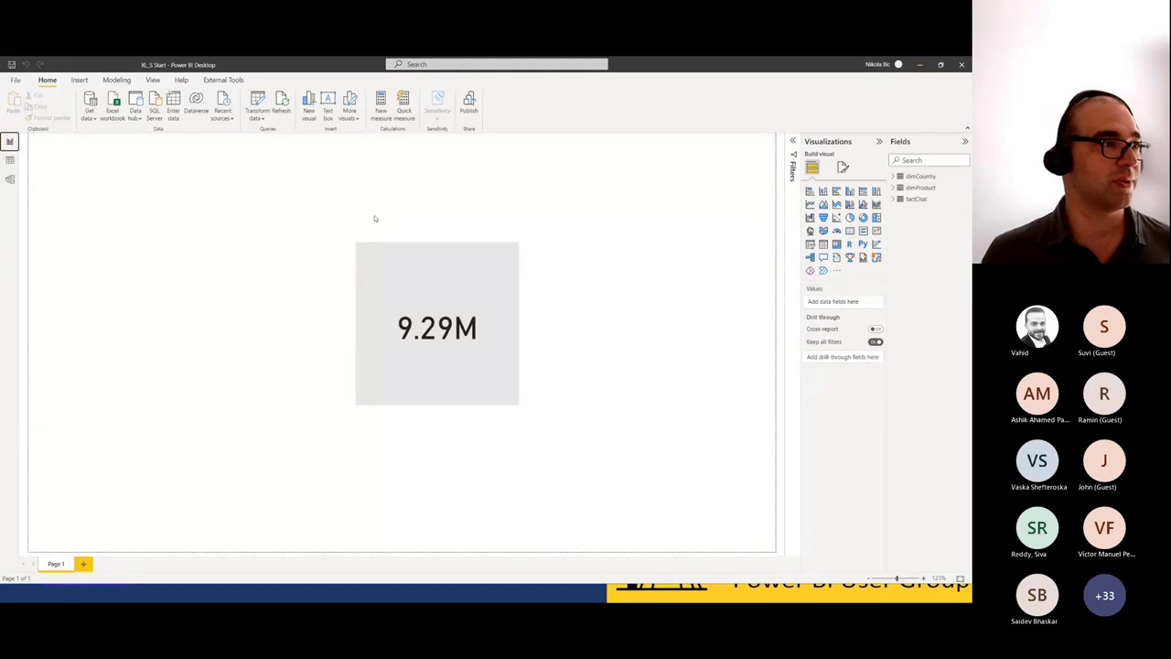
{"action": "left_click", "coordinate": [12, 161]}
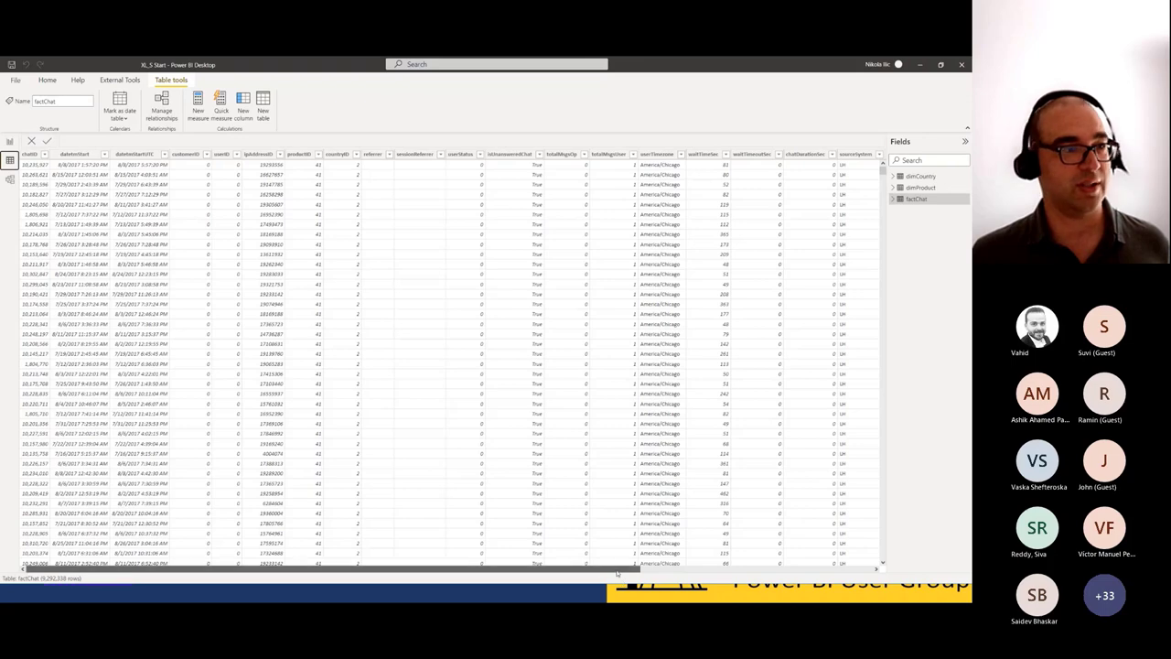
{"action": "left_click_drag", "start_coordinate": [623, 569], "coordinate": [856, 561]}
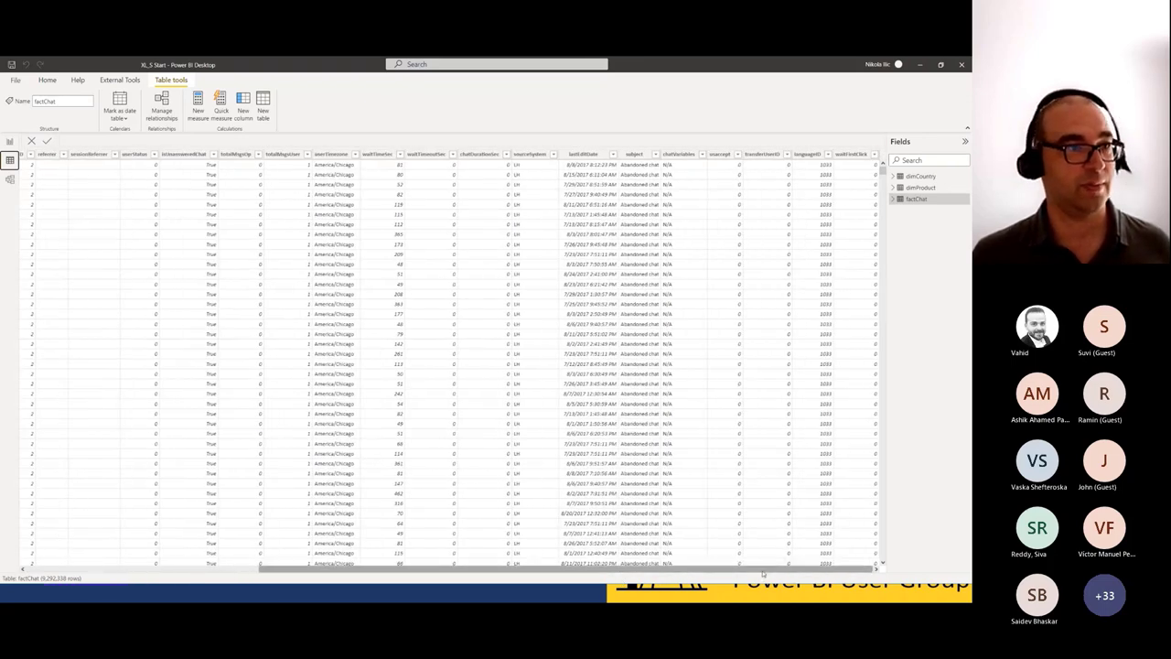
{"action": "left_click_drag", "start_coordinate": [762, 568], "coordinate": [515, 569]}
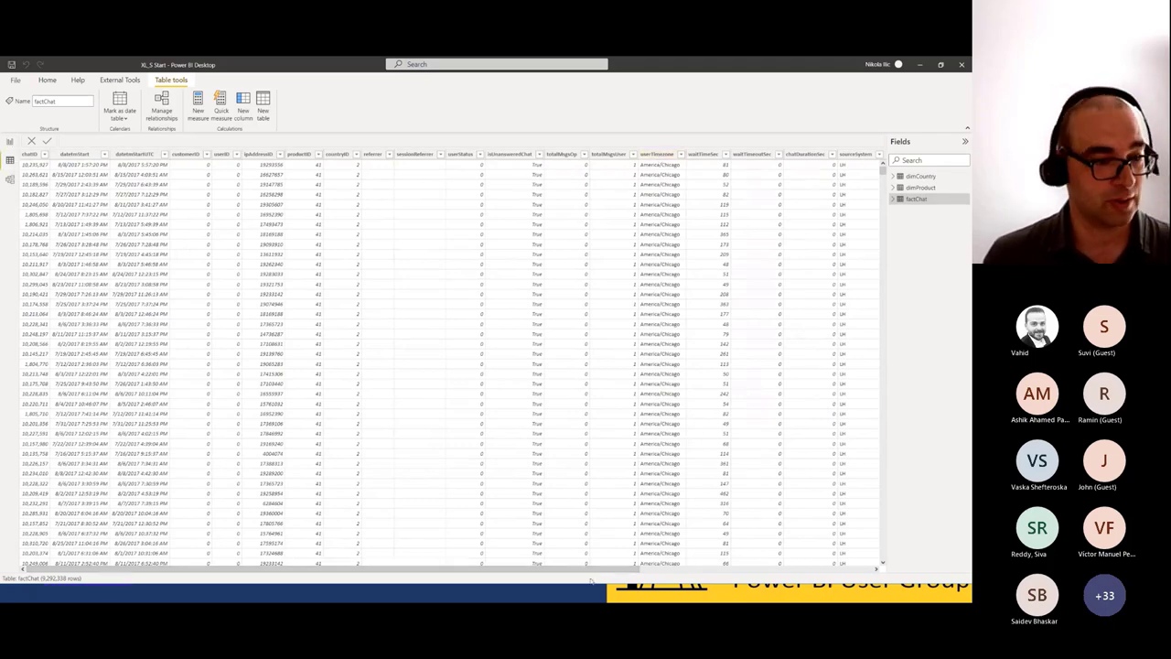
{"action": "left_click_drag", "start_coordinate": [586, 569], "coordinate": [837, 567]}
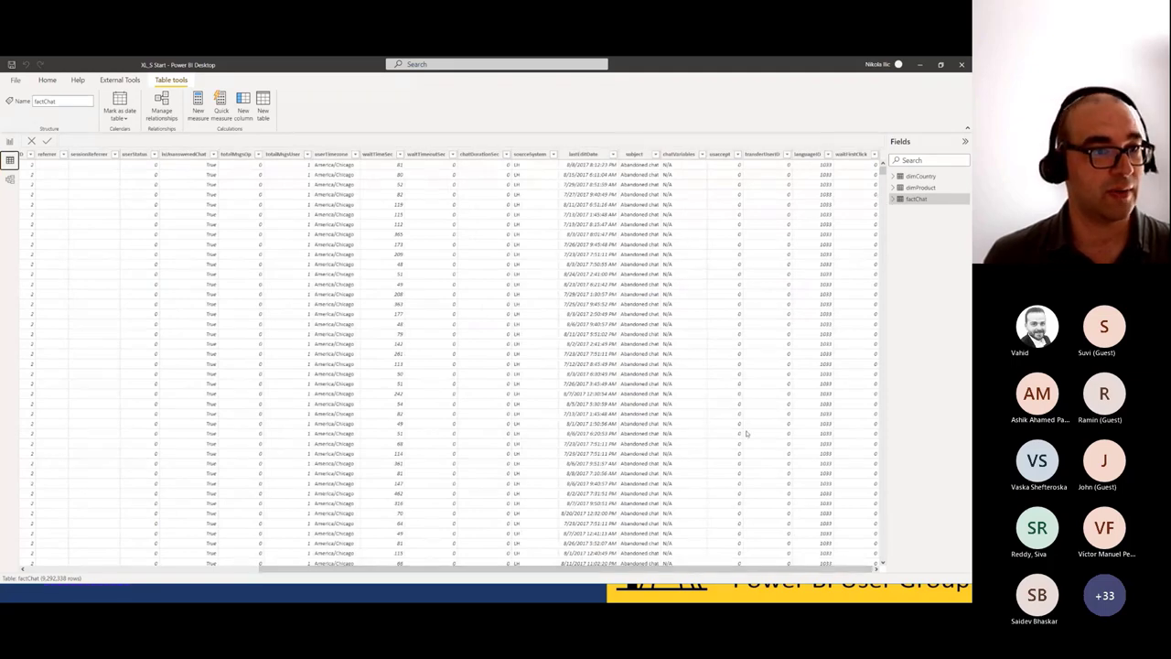
{"action": "left_click_drag", "start_coordinate": [690, 567], "coordinate": [458, 568]}
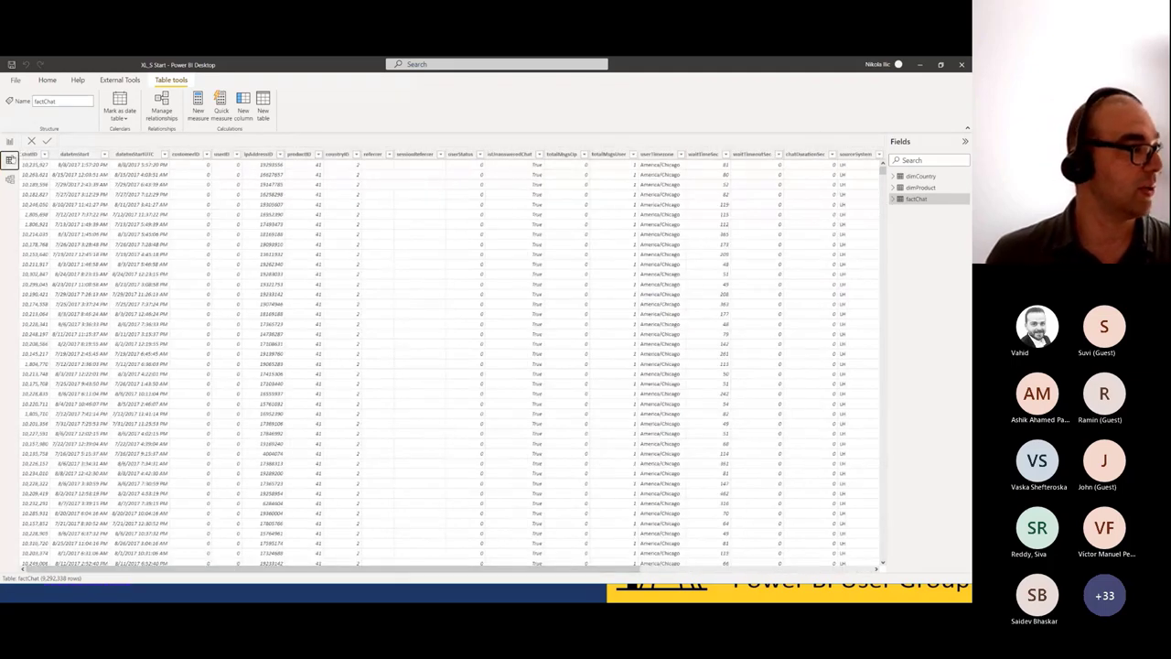
{"action": "left_click", "coordinate": [10, 143]}
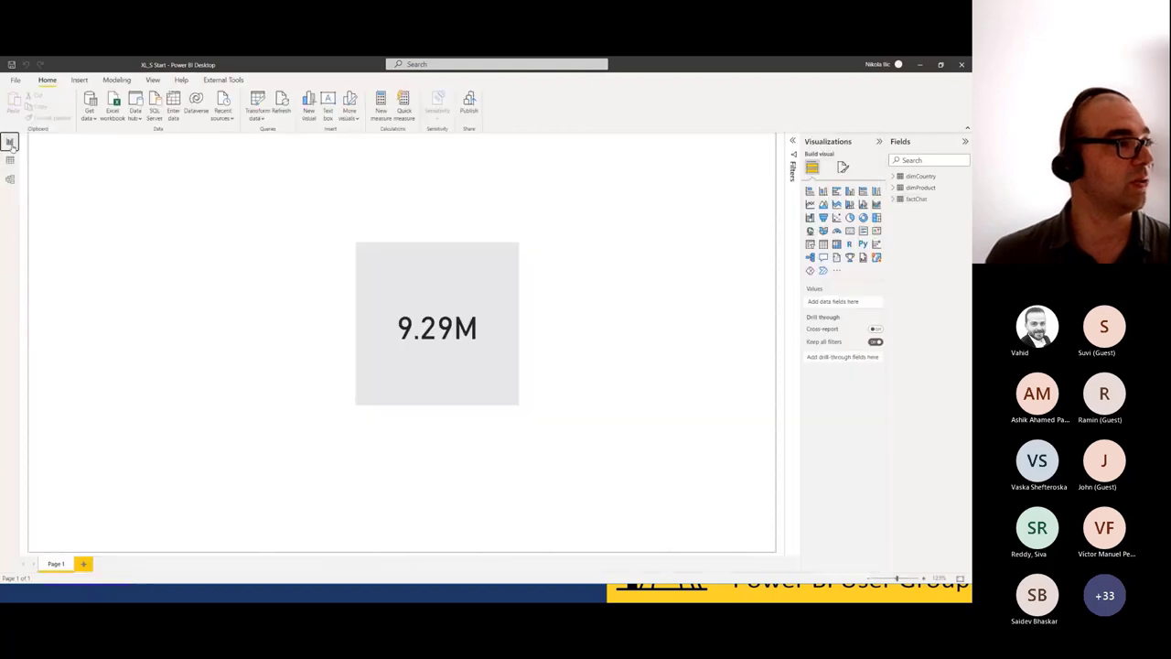
Step: Remove the datetmStart, referrer, sessionReferrer, lastEditDate and chatVariables columns from the factChat query and apply the changes
{"action": "left_click", "coordinate": [258, 103]}
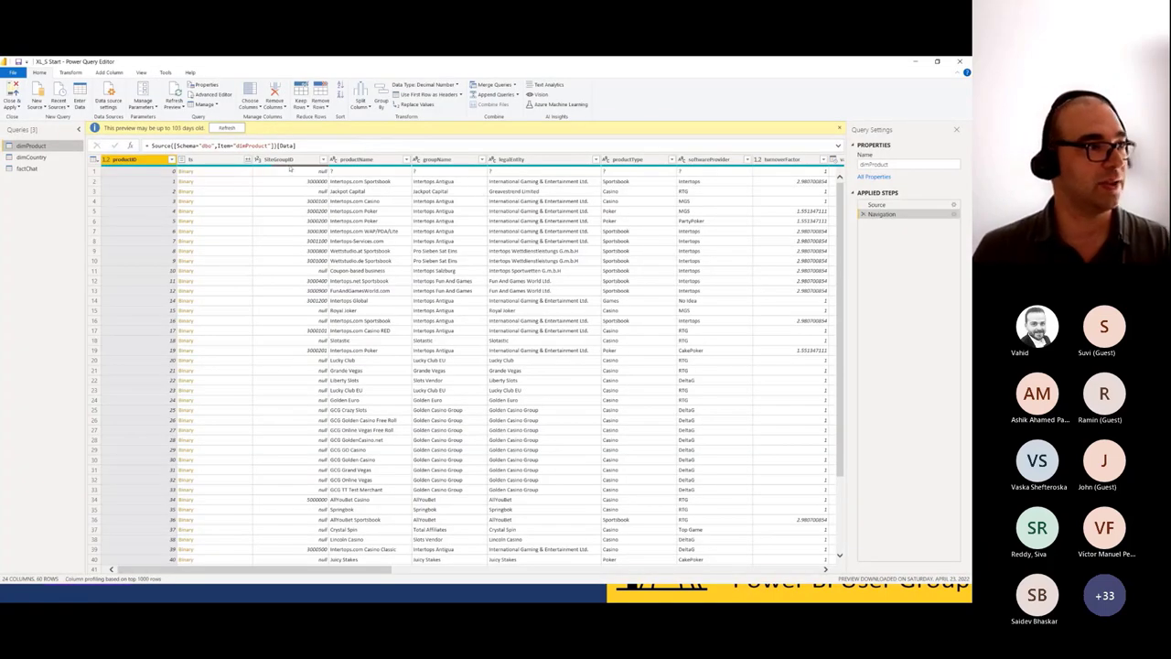
{"action": "left_click", "coordinate": [27, 169]}
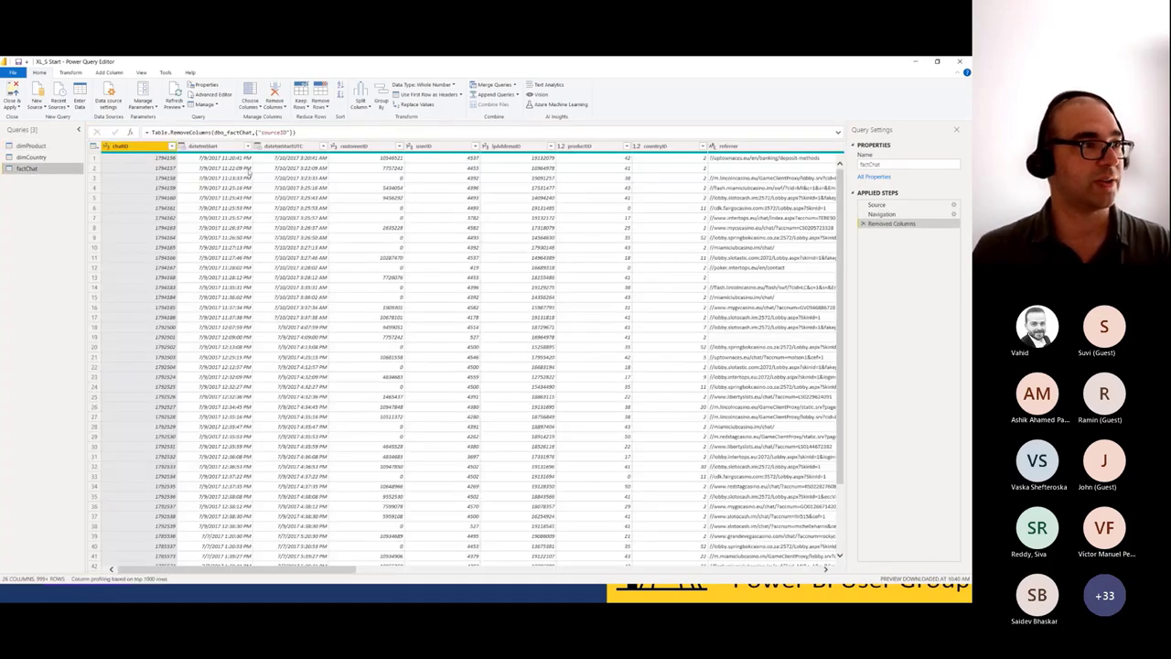
{"action": "left_click", "coordinate": [246, 174]}
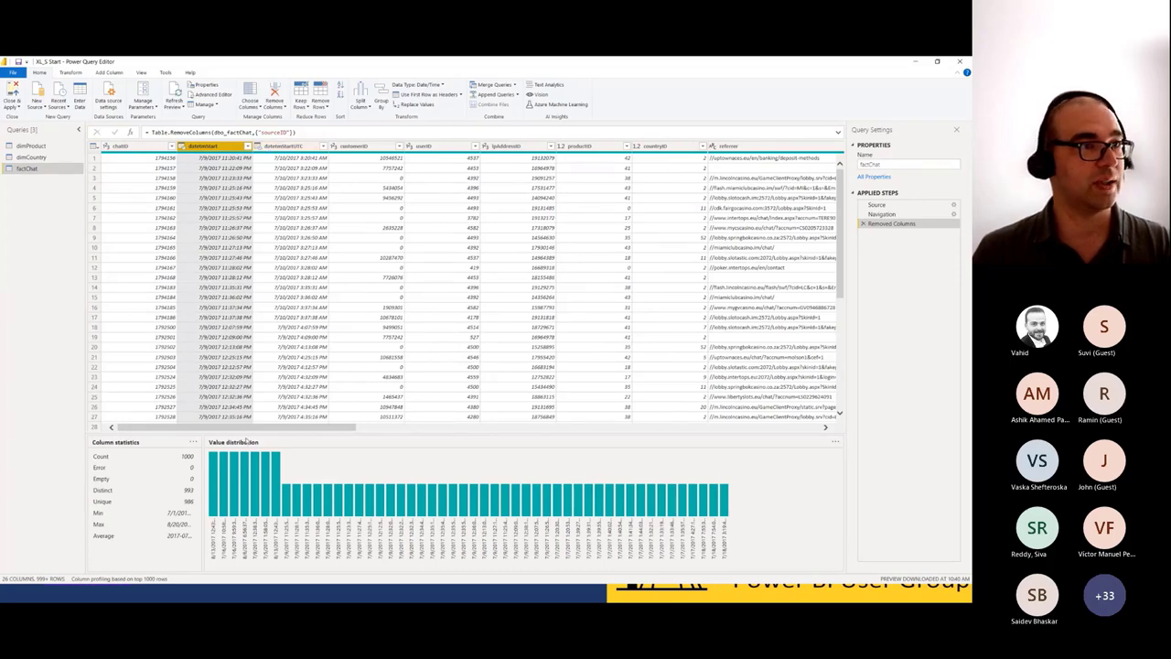
{"action": "scroll", "coordinate": [243, 442], "scroll_direction": "right", "scroll_amount": 5}
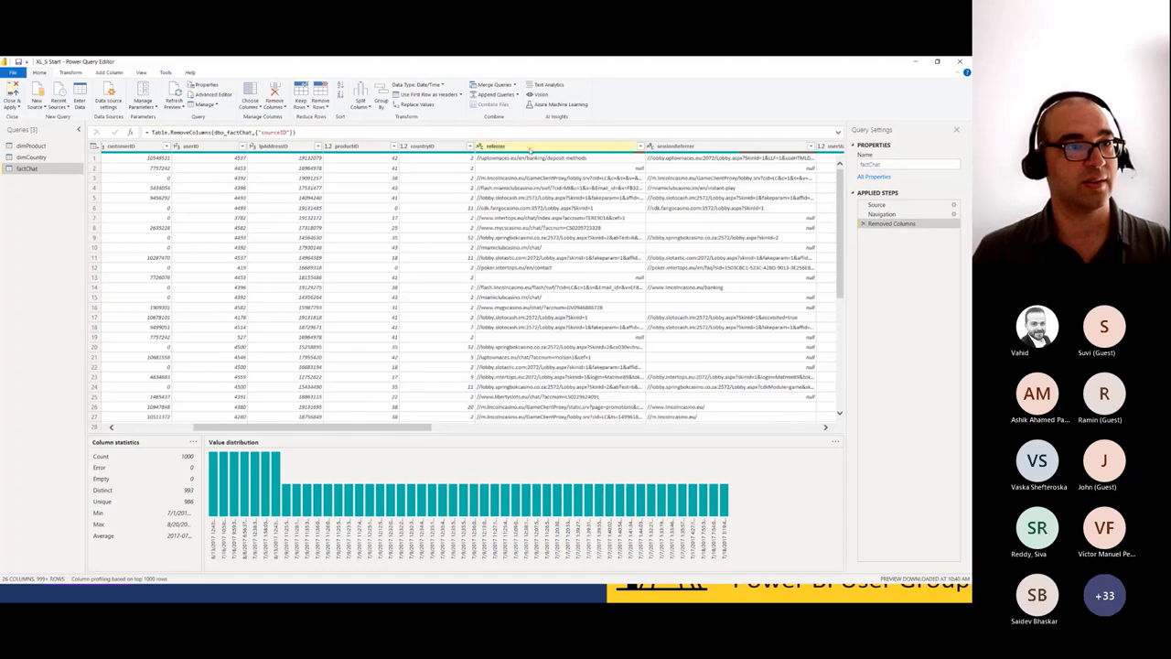
{"action": "left_click", "coordinate": [499, 147]}
{"action": "left_click", "coordinate": [675, 147], "text": "ctrl"}
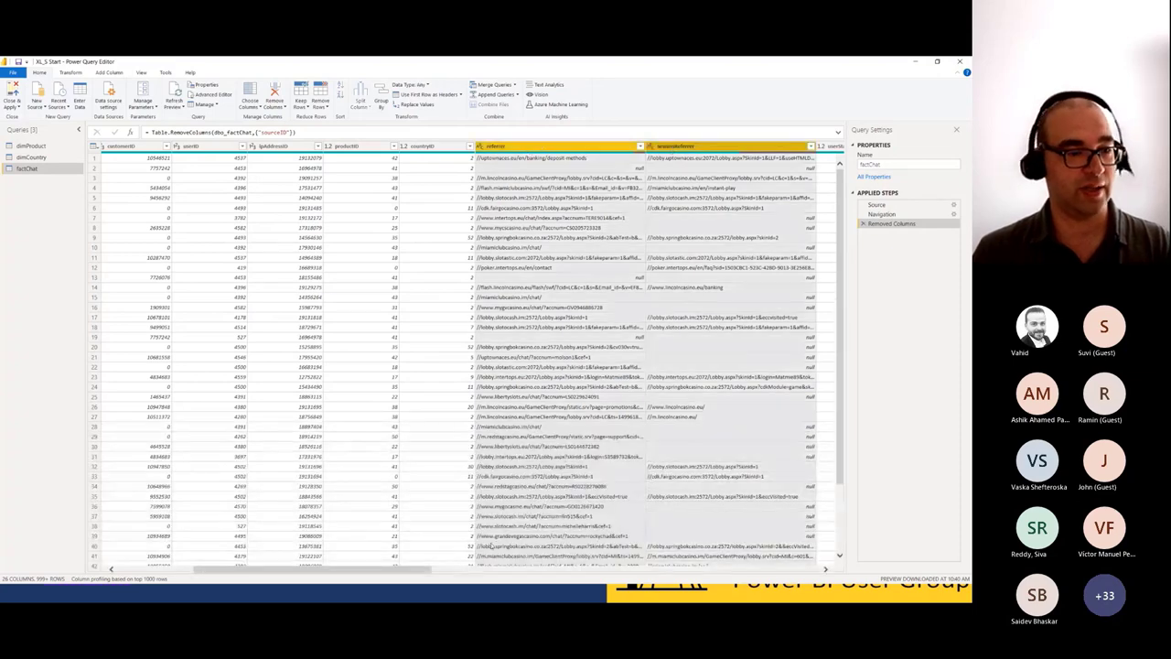
{"action": "left_click_drag", "start_coordinate": [412, 570], "coordinate": [694, 548]}
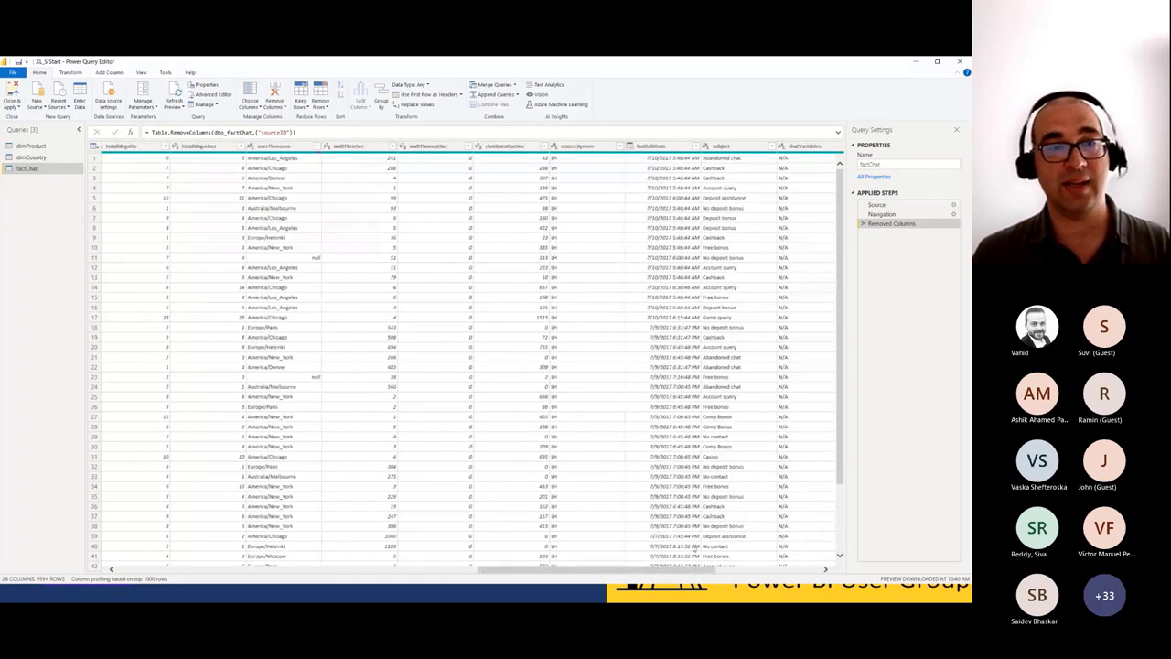
{"action": "left_click", "coordinate": [653, 147]}
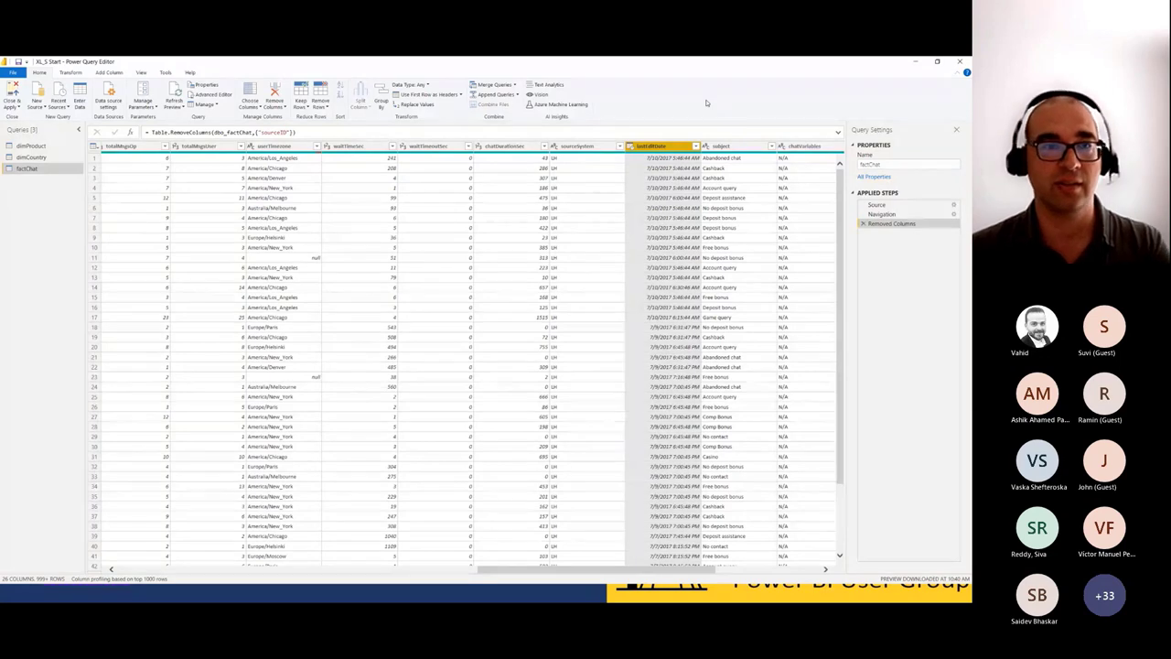
{"action": "left_click_drag", "start_coordinate": [691, 570], "coordinate": [801, 570]}
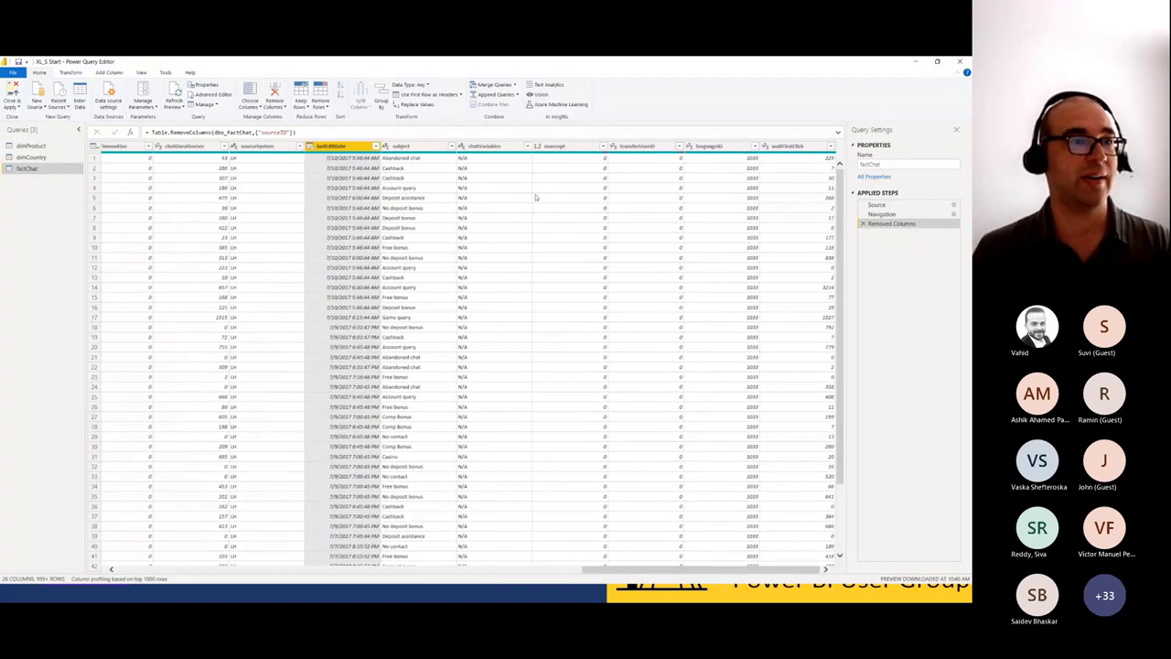
{"action": "left_click", "coordinate": [498, 148], "text": "ctrl"}
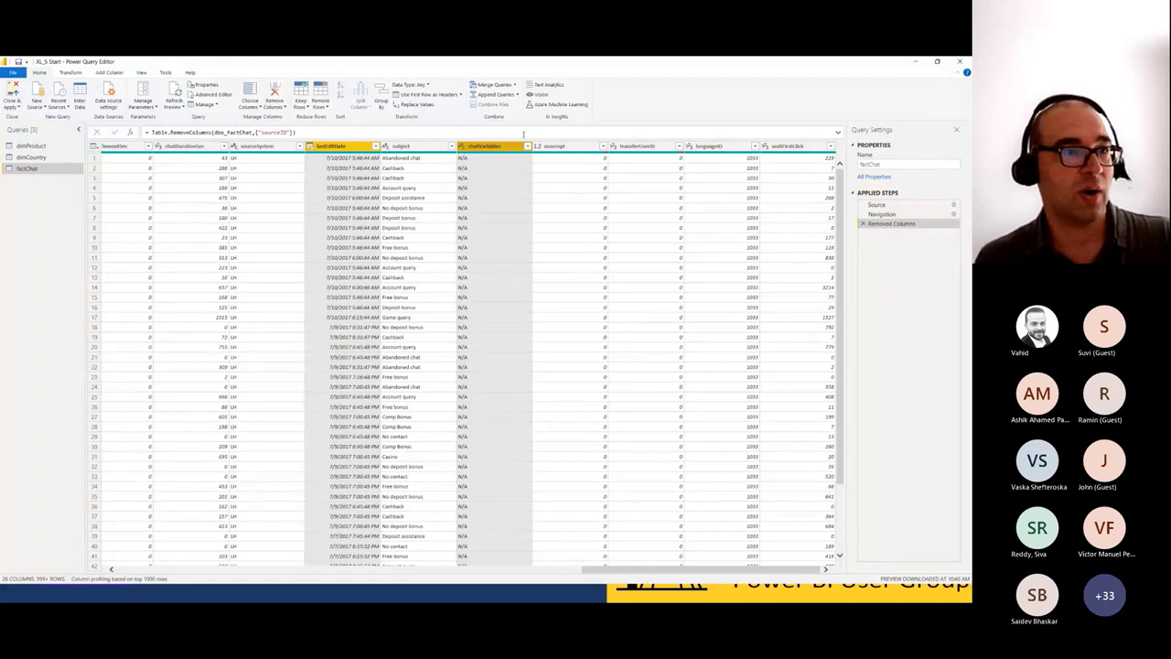
{"action": "right_click", "coordinate": [493, 147]}
{"action": "left_click", "coordinate": [513, 161]}
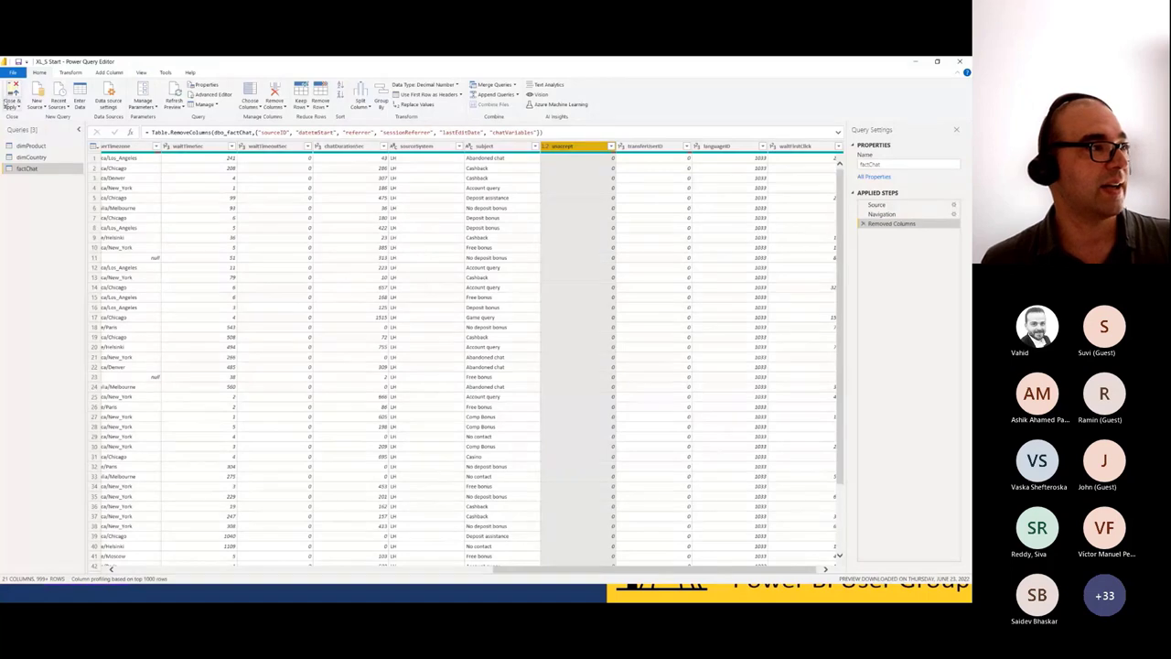
{"action": "key", "text": "alt+Tab"}
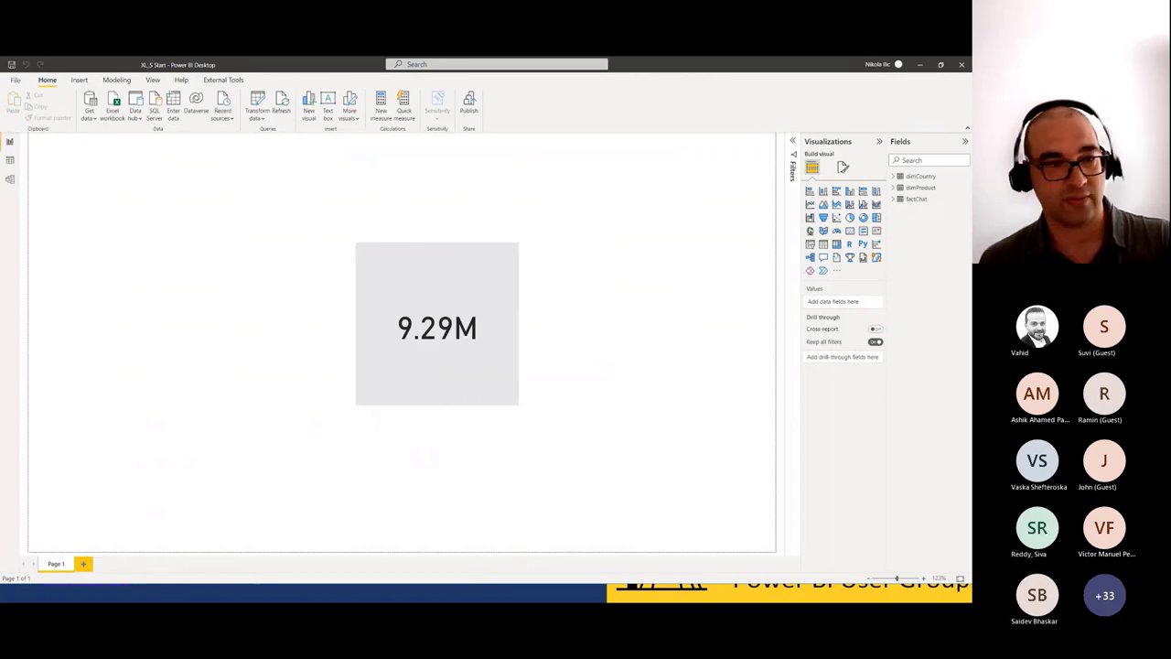
Step: Switch to DAX Studio, reload the VertiPaq metrics to check the model's total size in the summary, and return to the presentation slides
{"action": "key", "text": "alt+Tab"}
{"action": "left_click", "coordinate": [72, 95]}
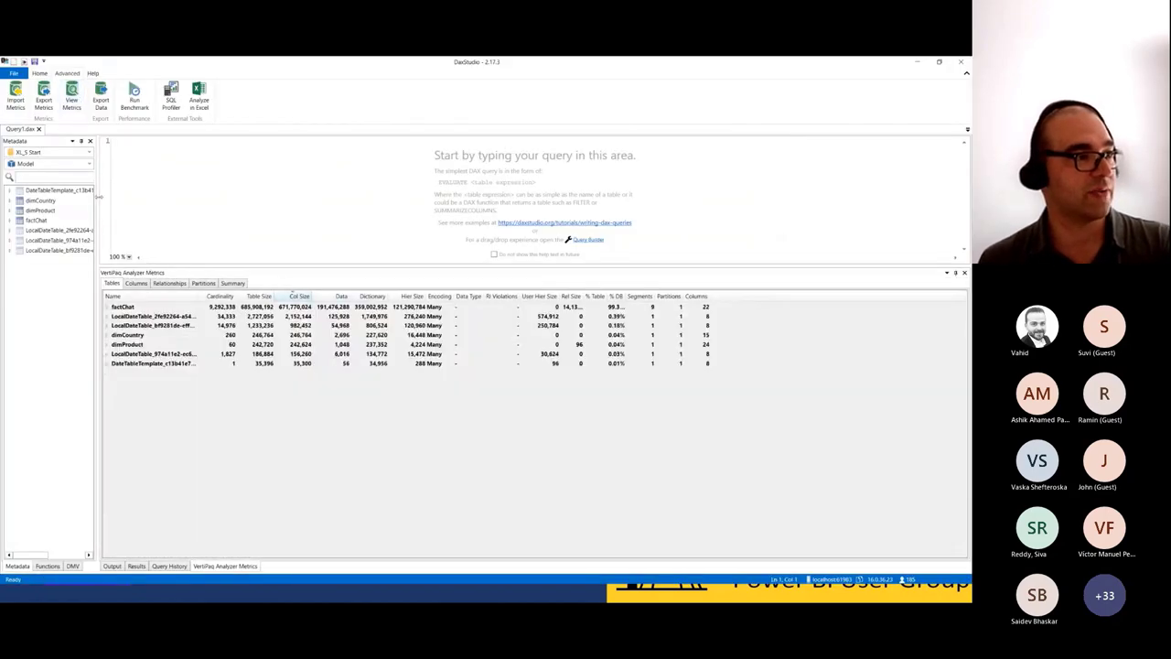
{"action": "left_click", "coordinate": [234, 284]}
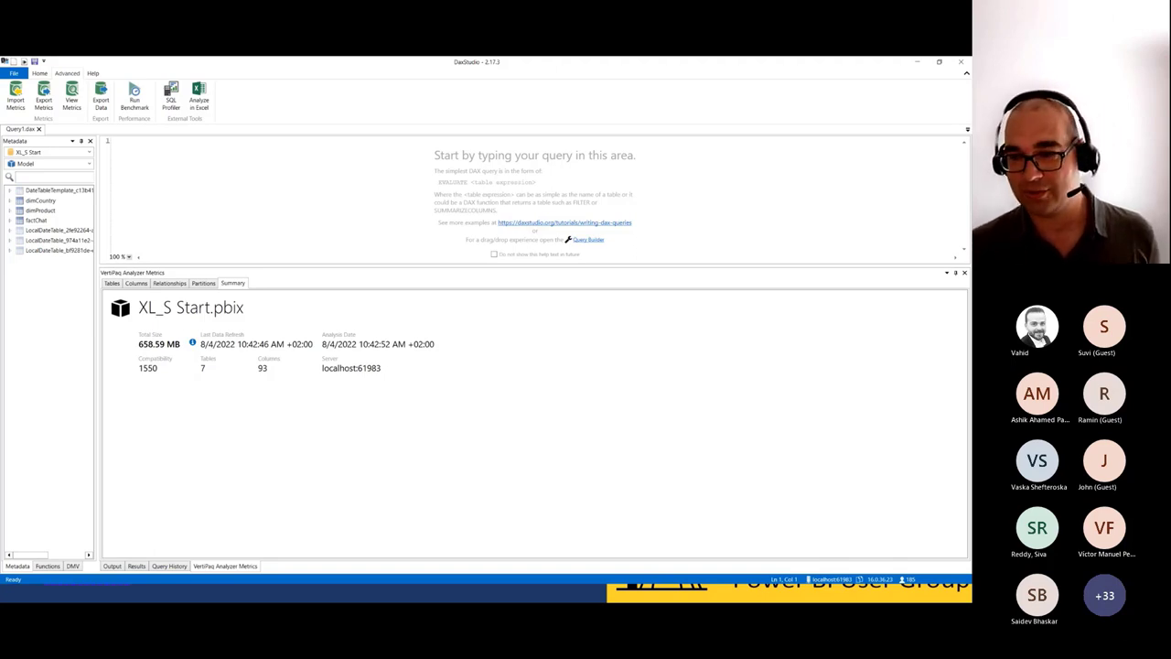
{"action": "key", "text": "alt+Tab"}
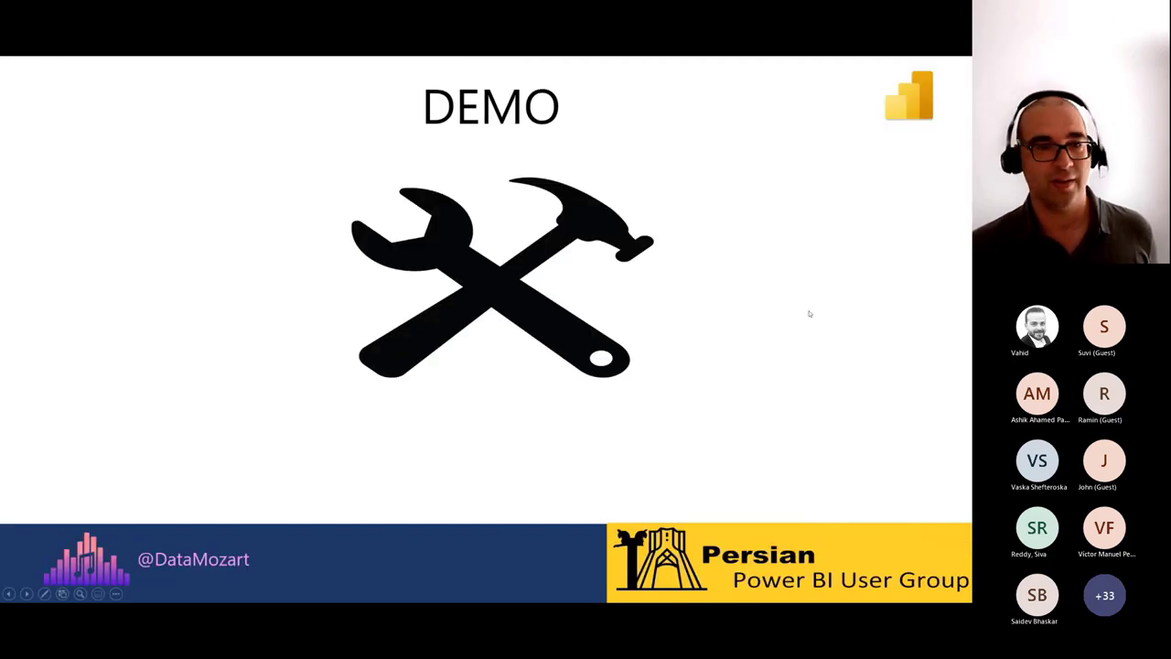
{"action": "key", "text": "Right"}
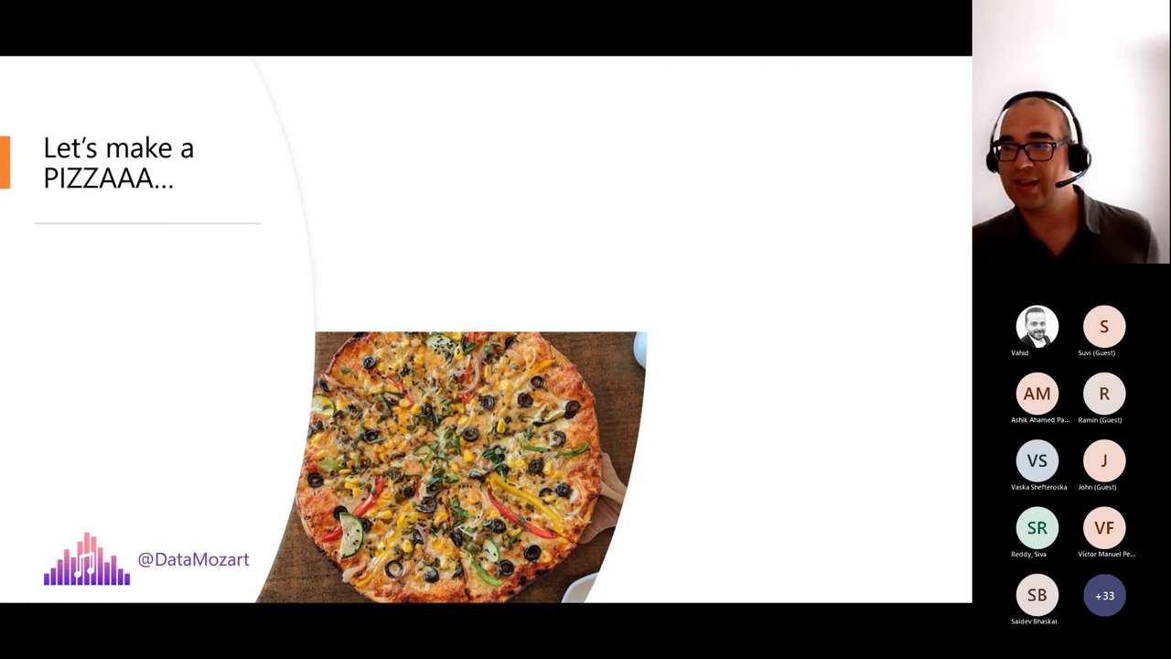
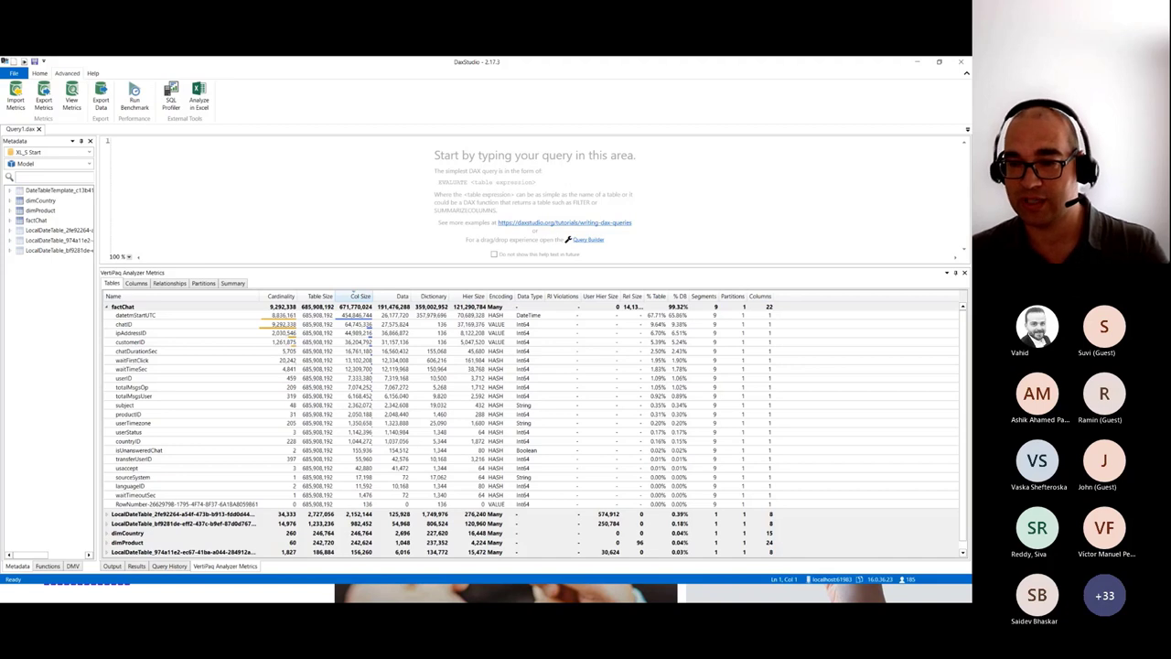
Step: Switch to SQL Server Management Studio, run the query splitting chatID by division and modulo of 1000, and mark the three result columns
{"action": "key", "text": "alt+Tab"}
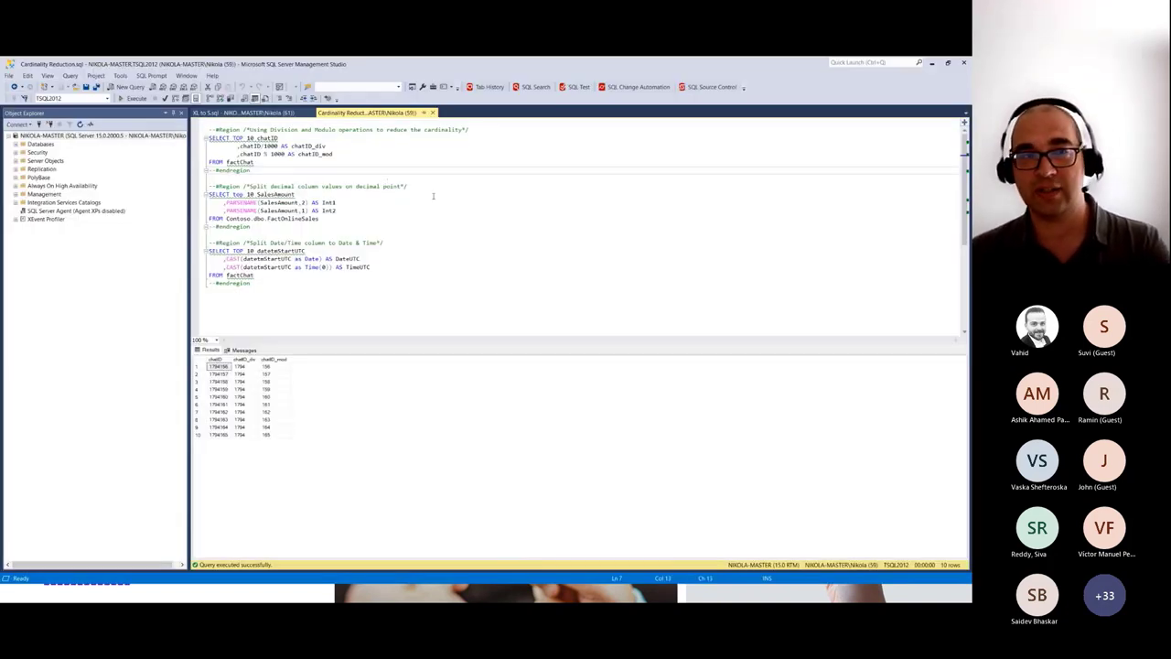
{"action": "left_click_drag", "start_coordinate": [274, 162], "coordinate": [196, 137]}
{"action": "key", "text": "F5"}
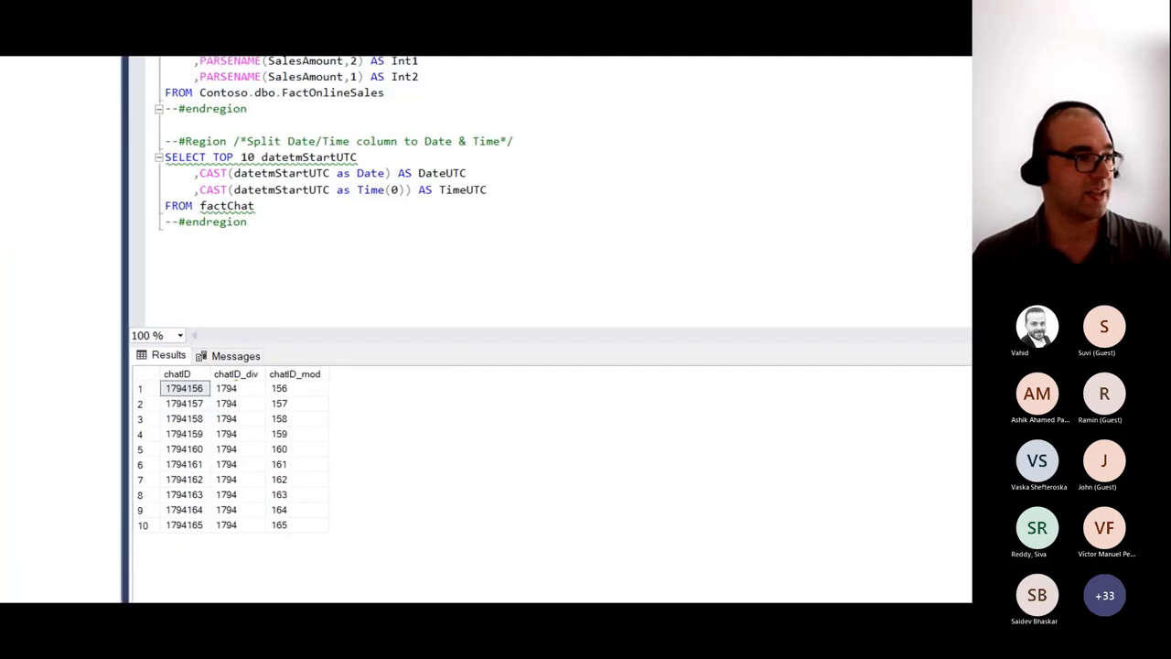
{"action": "mouse_move", "coordinate": [146, 370]}
{"action": "left_mouse_down"}
{"action": "mouse_move", "coordinate": [188, 370]}
{"action": "mouse_move", "coordinate": [205, 406]}
{"action": "mouse_move", "coordinate": [211, 501]}
{"action": "mouse_move", "coordinate": [185, 544]}
{"action": "mouse_move", "coordinate": [130, 423]}
{"action": "mouse_move", "coordinate": [153, 376]}
{"action": "mouse_move", "coordinate": [267, 356]}
{"action": "mouse_move", "coordinate": [319, 363]}
{"action": "left_mouse_up"}
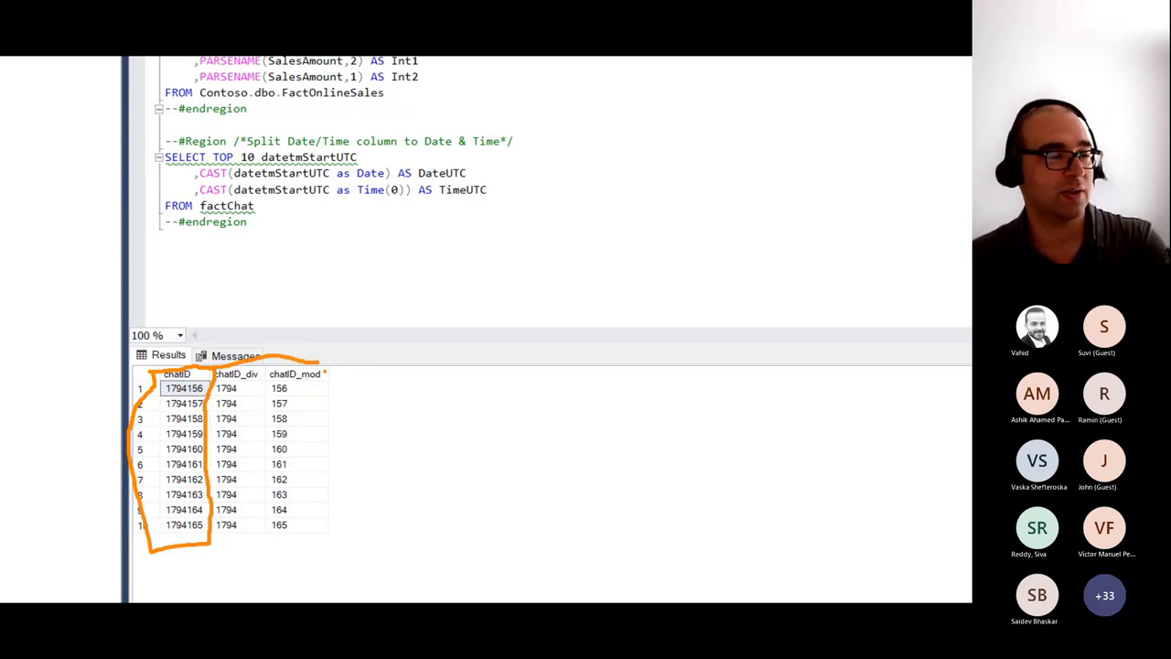
{"action": "mouse_move", "coordinate": [214, 379]}
{"action": "left_mouse_down"}
{"action": "mouse_move", "coordinate": [238, 379]}
{"action": "mouse_move", "coordinate": [250, 529]}
{"action": "mouse_move", "coordinate": [213, 542]}
{"action": "left_mouse_up"}
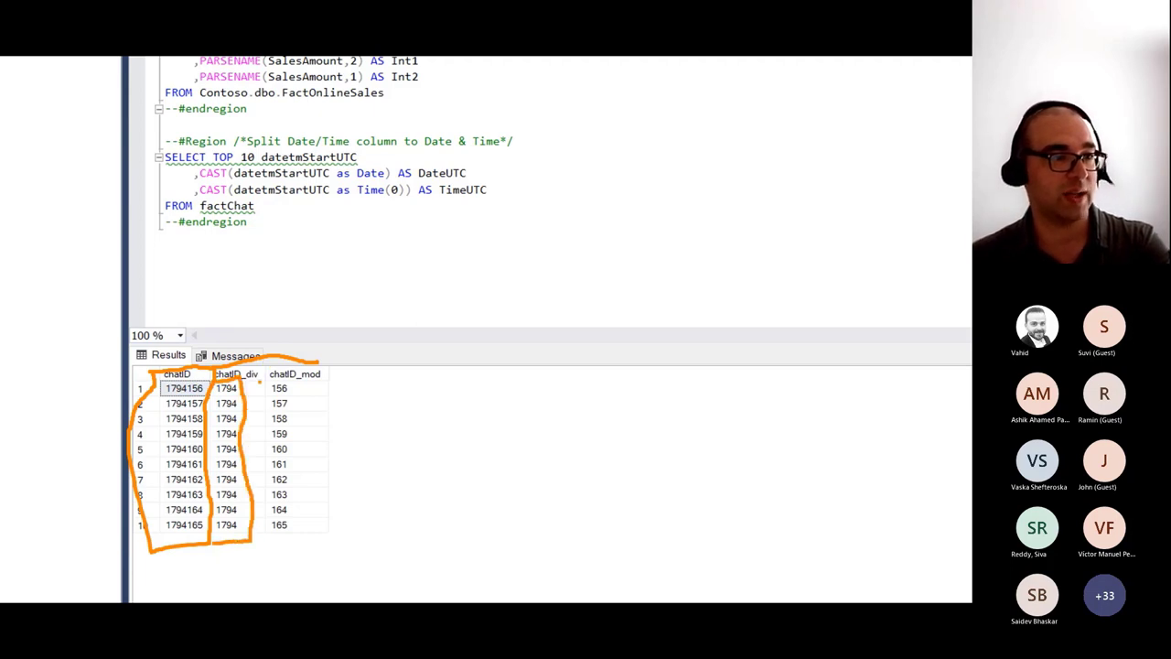
{"action": "mouse_move", "coordinate": [260, 383]}
{"action": "left_mouse_down"}
{"action": "mouse_move", "coordinate": [302, 376]}
{"action": "mouse_move", "coordinate": [300, 496]}
{"action": "mouse_move", "coordinate": [315, 557]}
{"action": "mouse_move", "coordinate": [258, 552]}
{"action": "left_mouse_up"}
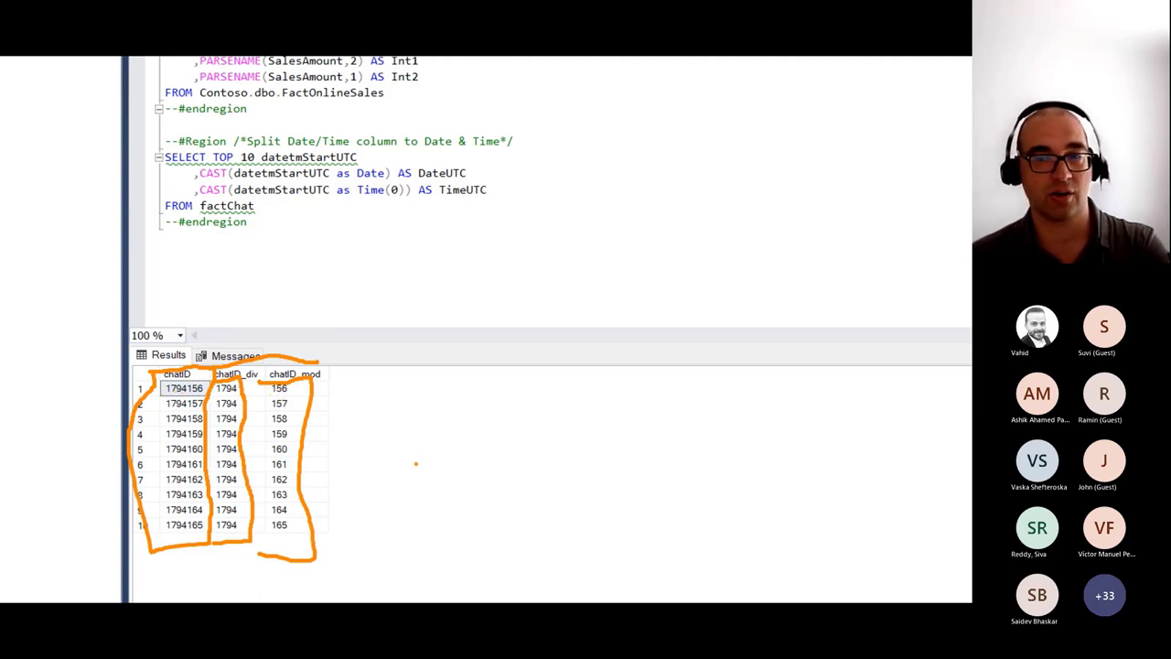
{"action": "key", "text": "Escape"}
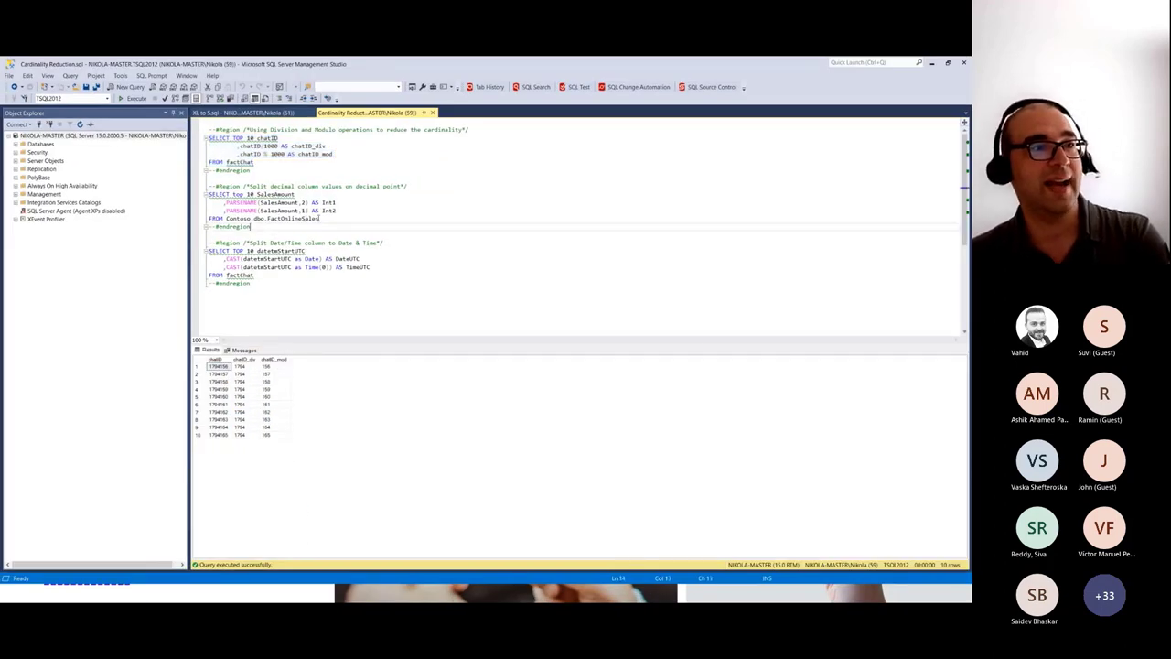
Step: Run the query splitting SalesAmount on the decimal point and circle the Int1 and Int2 columns in the magnified results
{"action": "left_click_drag", "start_coordinate": [321, 218], "coordinate": [210, 194]}
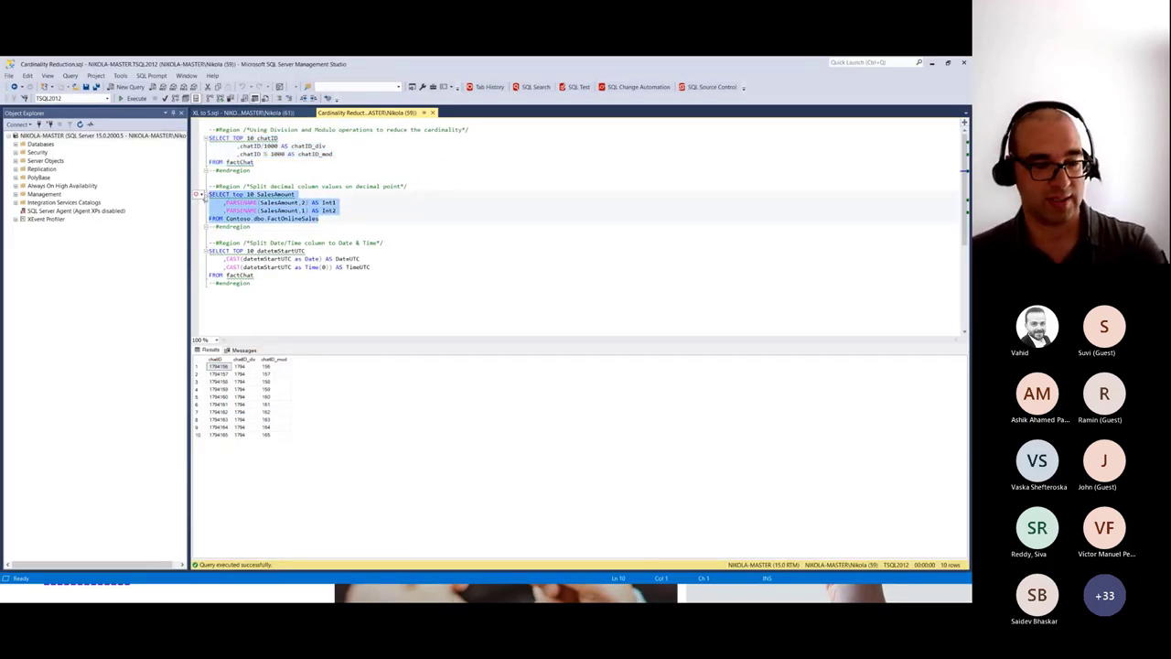
{"action": "key", "text": "F5"}
{"action": "key", "text": "ctrl+1"}
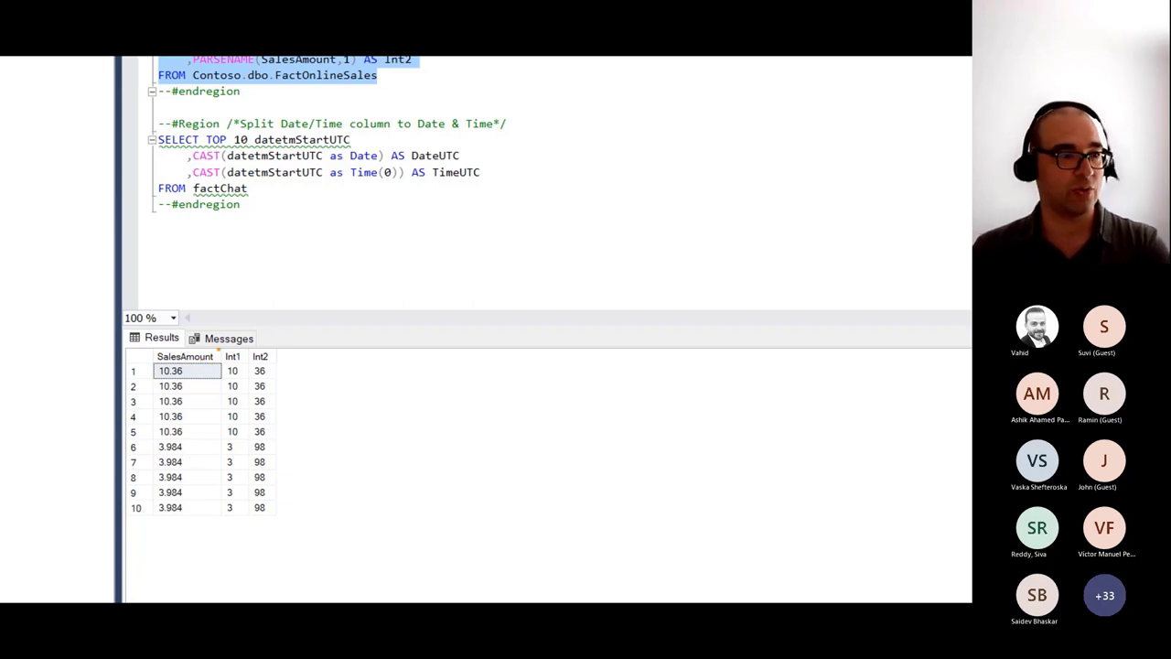
{"action": "mouse_move", "coordinate": [218, 349]}
{"action": "left_mouse_down"}
{"action": "mouse_move", "coordinate": [264, 351]}
{"action": "mouse_move", "coordinate": [288, 397]}
{"action": "mouse_move", "coordinate": [291, 527]}
{"action": "mouse_move", "coordinate": [199, 533]}
{"action": "mouse_move", "coordinate": [216, 340]}
{"action": "left_mouse_up"}
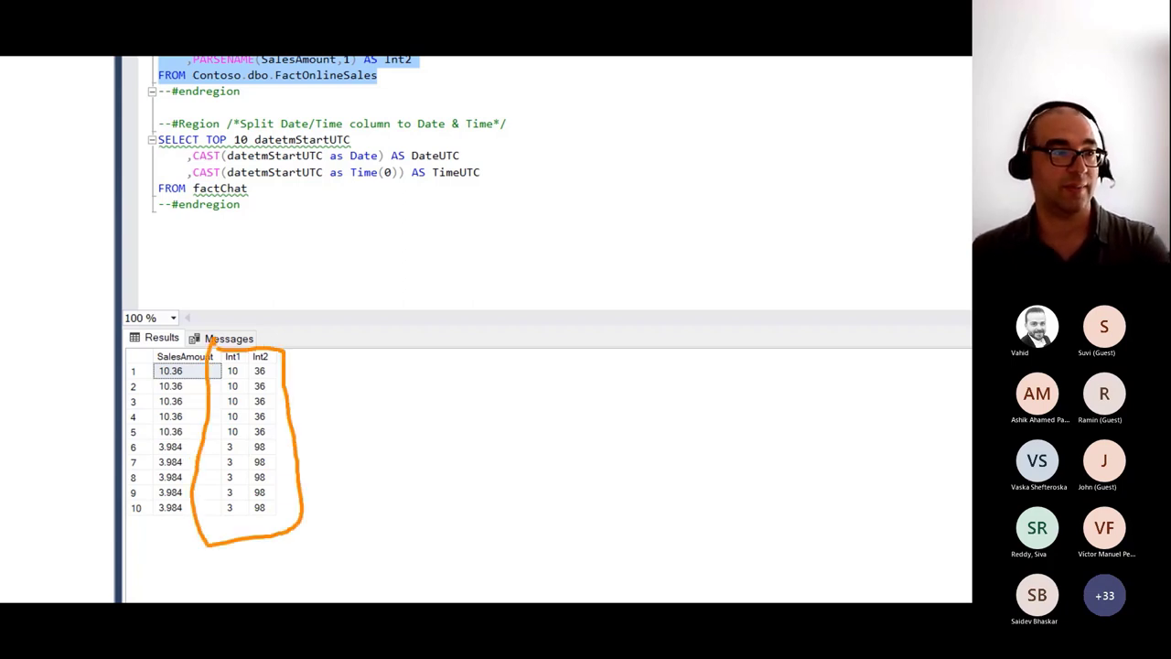
Step: Run the query that splits datetmStartUTC into DateUTC and TimeUTC, and compare the resulting columns
{"action": "left_click_drag", "start_coordinate": [254, 276], "coordinate": [208, 251]}
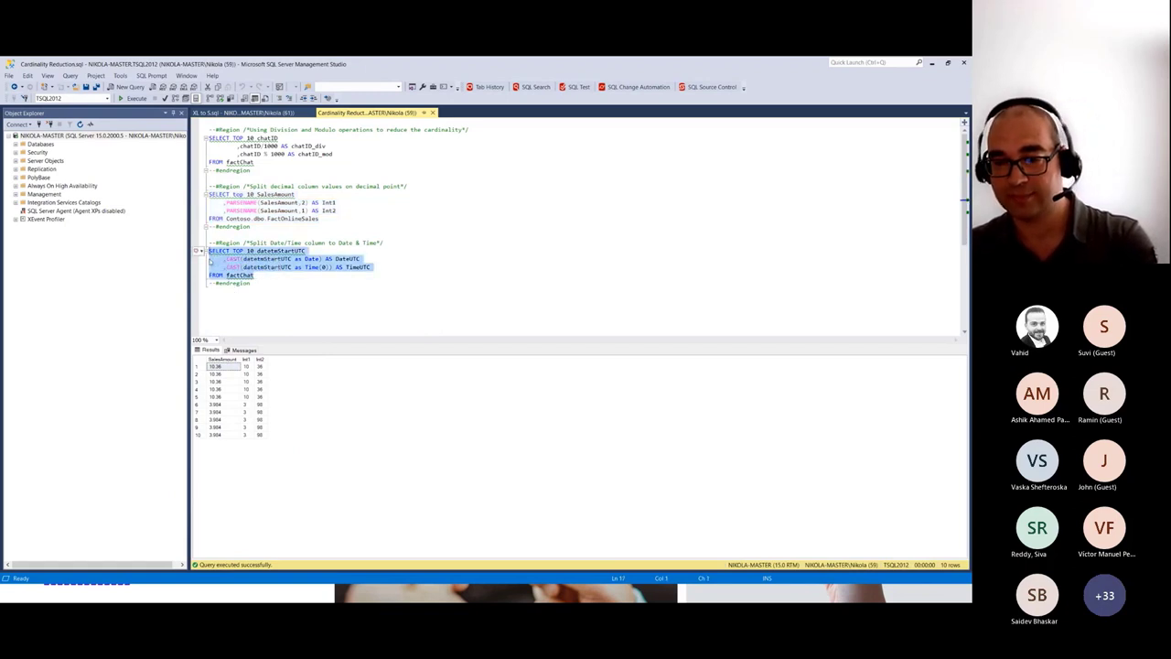
{"action": "key", "text": "F5"}
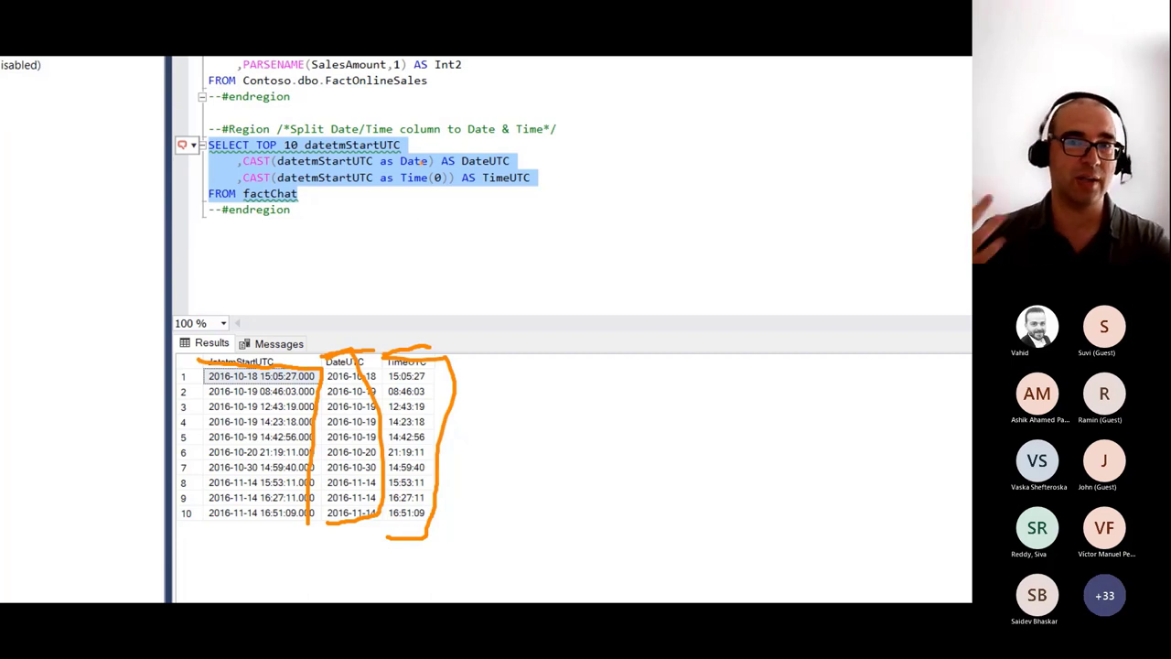
{"action": "key", "text": "Escape"}
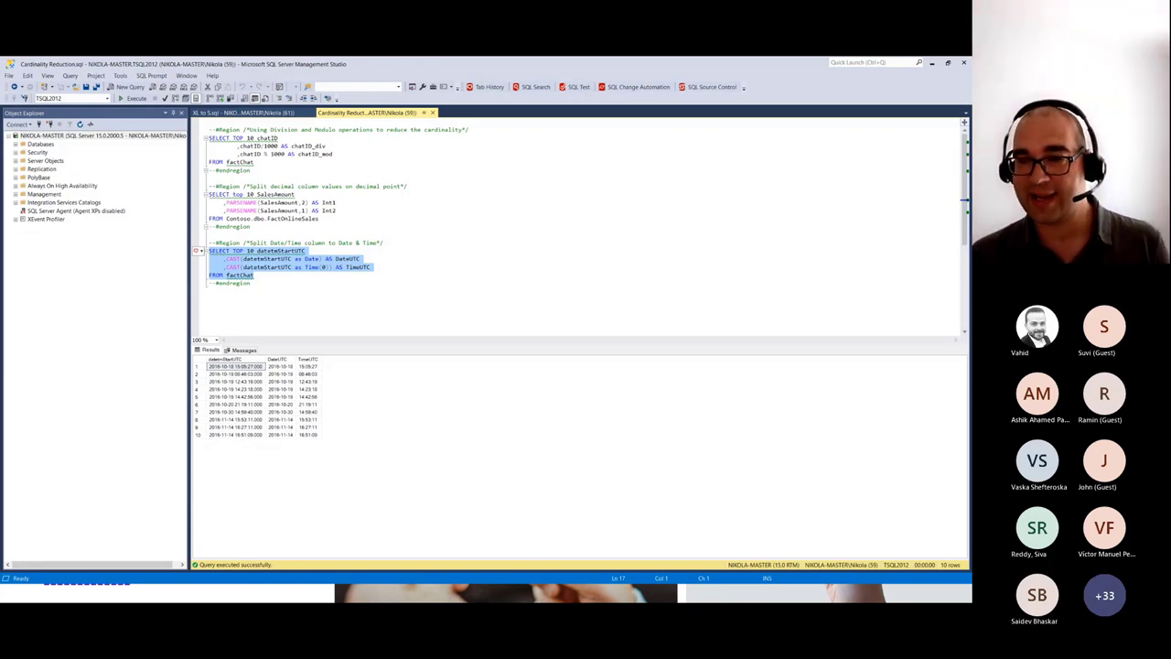
Step: Switch to DAX Studio and mark the cardinality and column size of datetmStartUTC in the factChat metrics
{"action": "key", "text": "alt+Tab"}
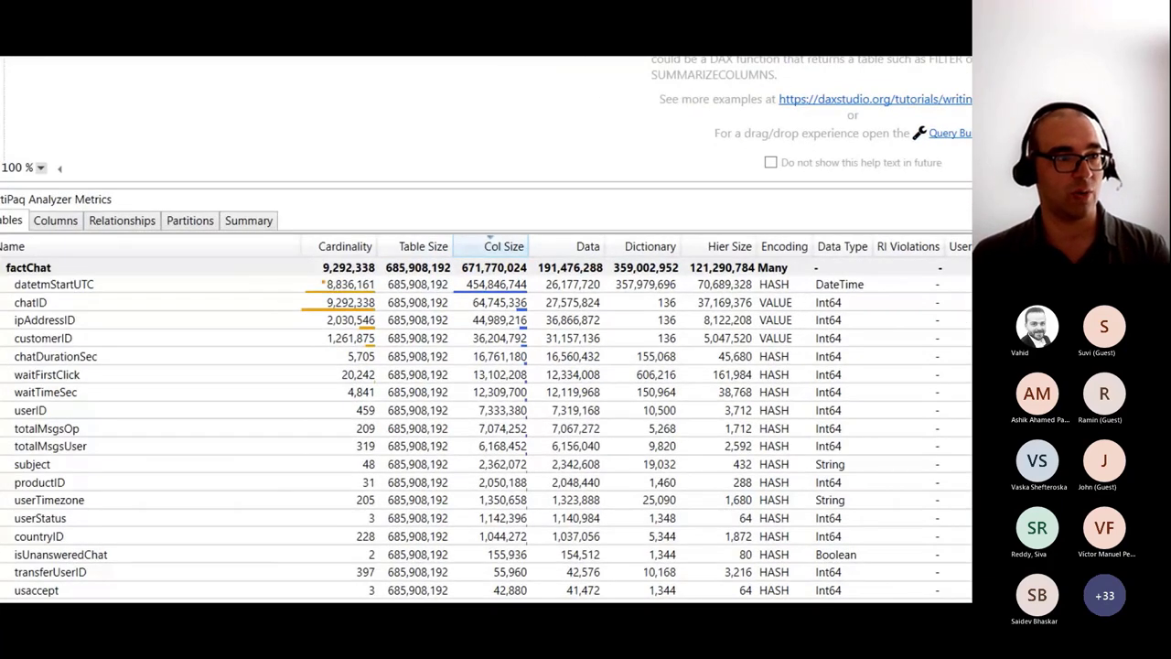
{"action": "mouse_move", "coordinate": [319, 277]}
{"action": "left_mouse_down"}
{"action": "mouse_move", "coordinate": [326, 295]}
{"action": "mouse_move", "coordinate": [361, 294]}
{"action": "left_mouse_up"}
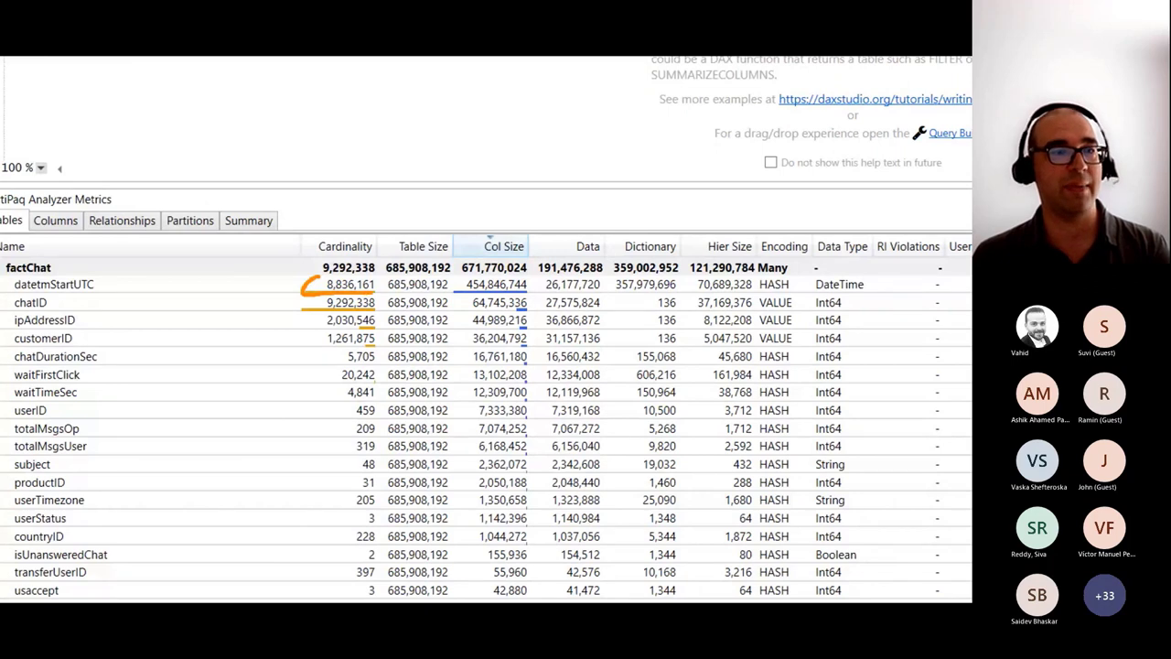
{"action": "mouse_move", "coordinate": [462, 277]}
{"action": "left_mouse_down"}
{"action": "mouse_move", "coordinate": [458, 295]}
{"action": "mouse_move", "coordinate": [531, 300]}
{"action": "mouse_move", "coordinate": [540, 287]}
{"action": "left_mouse_up"}
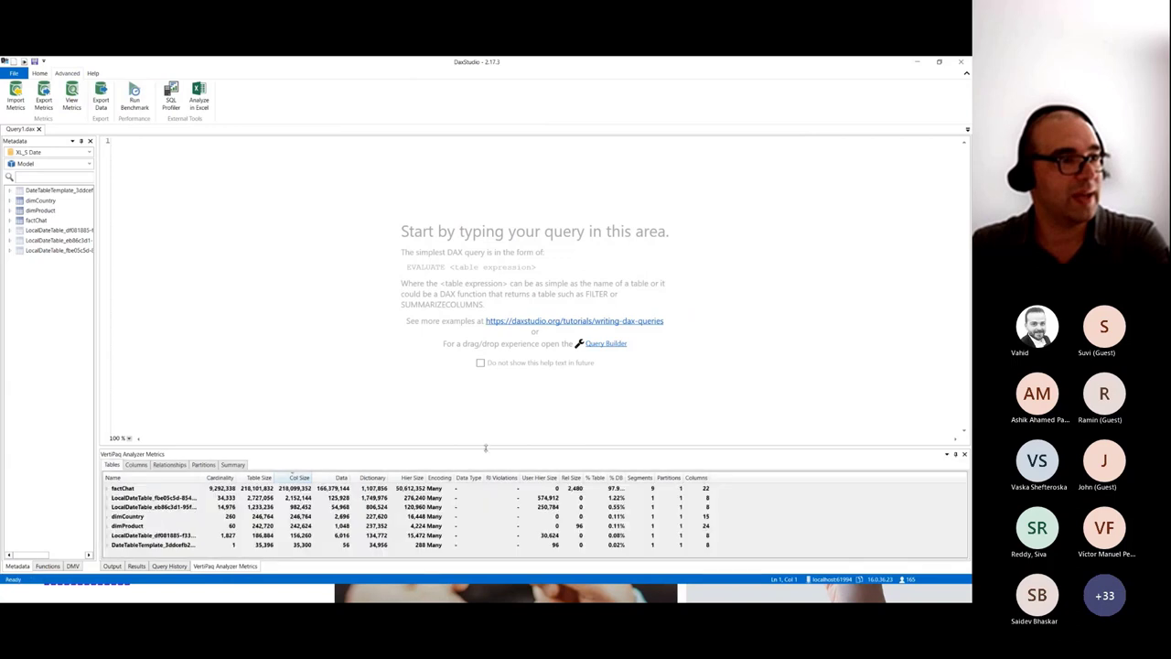
Step: Enlarge the VertiPaq metrics for XL_S Date, check the model summary, and mark datetmStartUTC's column size and cardinality under factChat
{"action": "left_click_drag", "start_coordinate": [487, 448], "coordinate": [487, 275]}
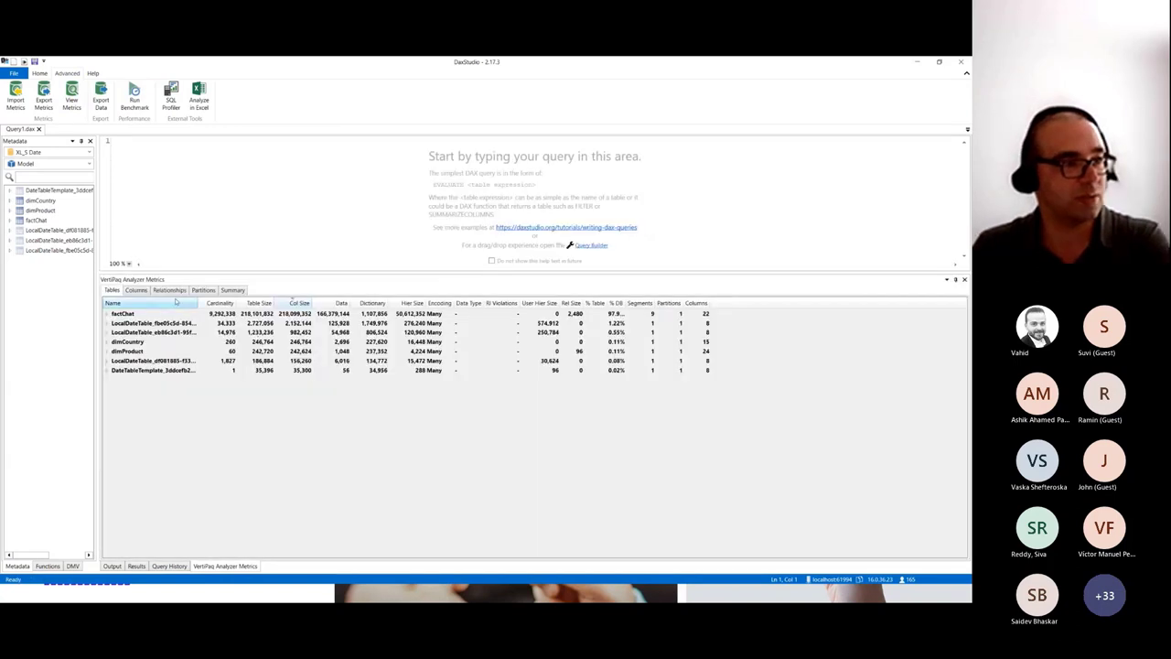
{"action": "left_click", "coordinate": [232, 290]}
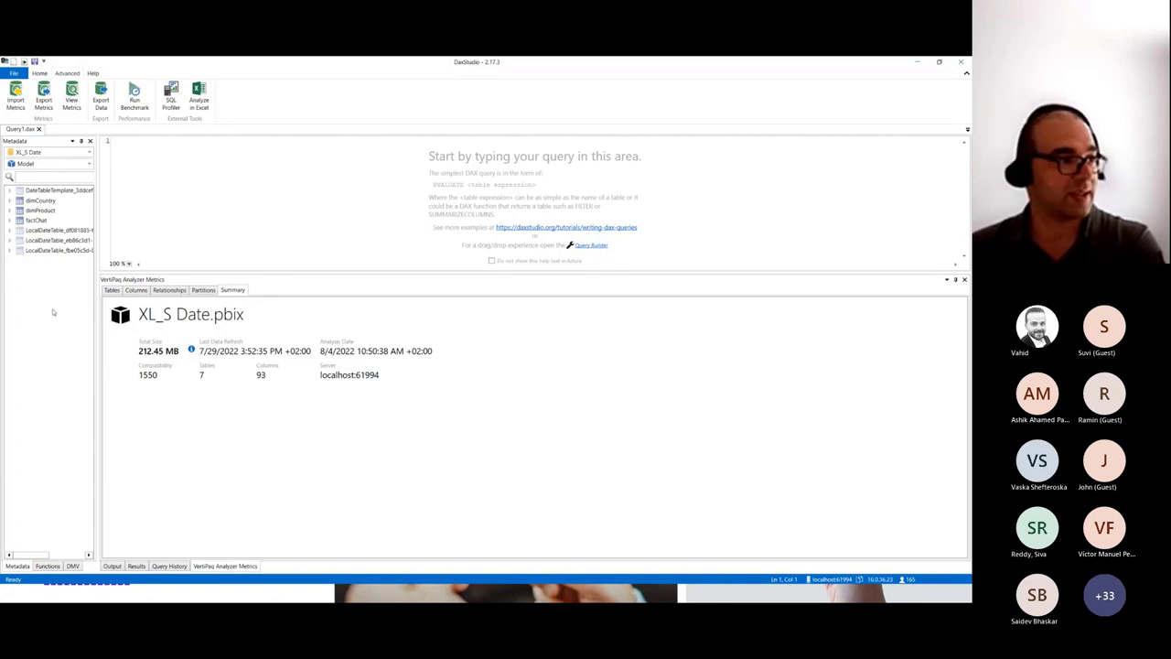
{"action": "left_click", "coordinate": [111, 289]}
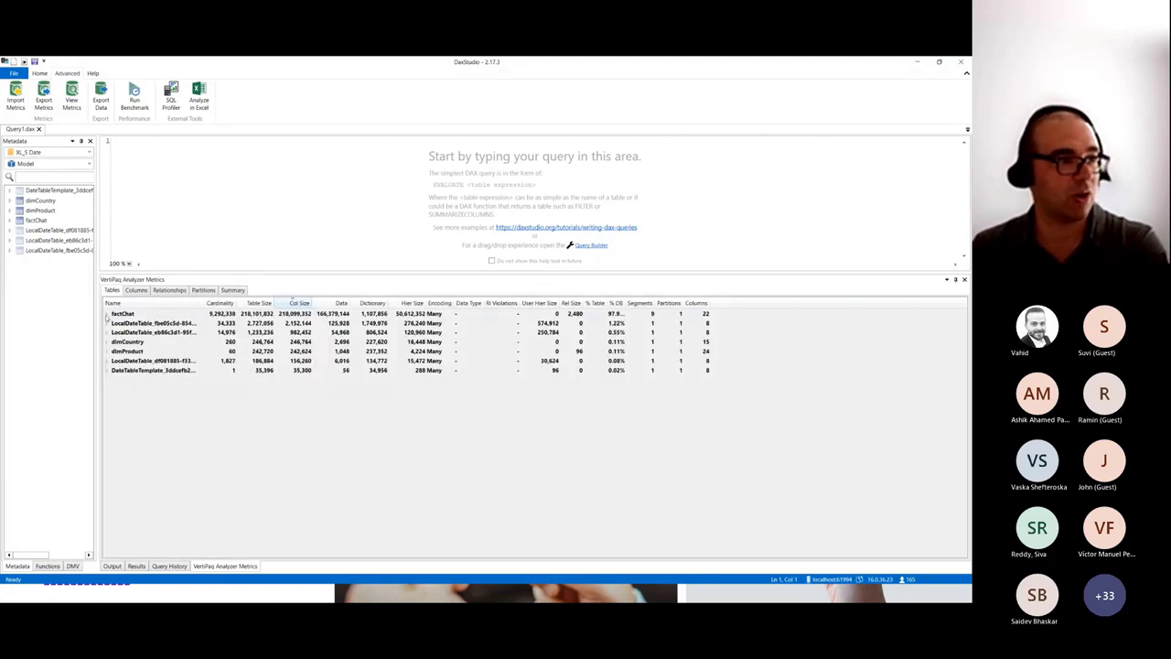
{"action": "left_click", "coordinate": [106, 314]}
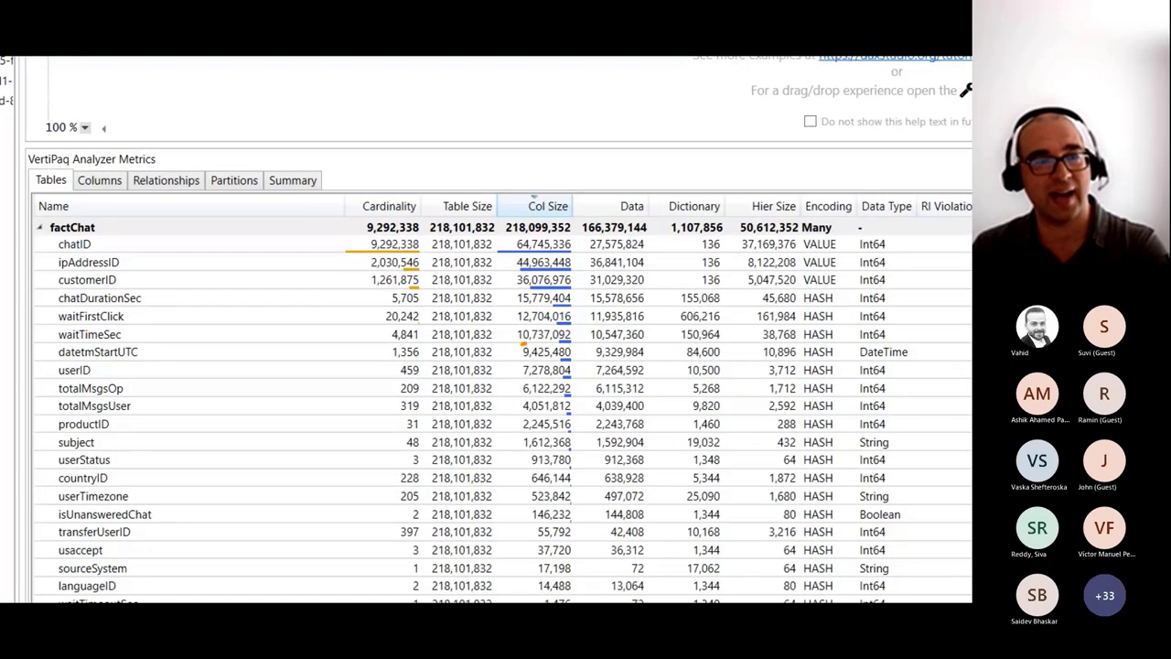
{"action": "left_click_drag", "start_coordinate": [525, 345], "coordinate": [582, 362]}
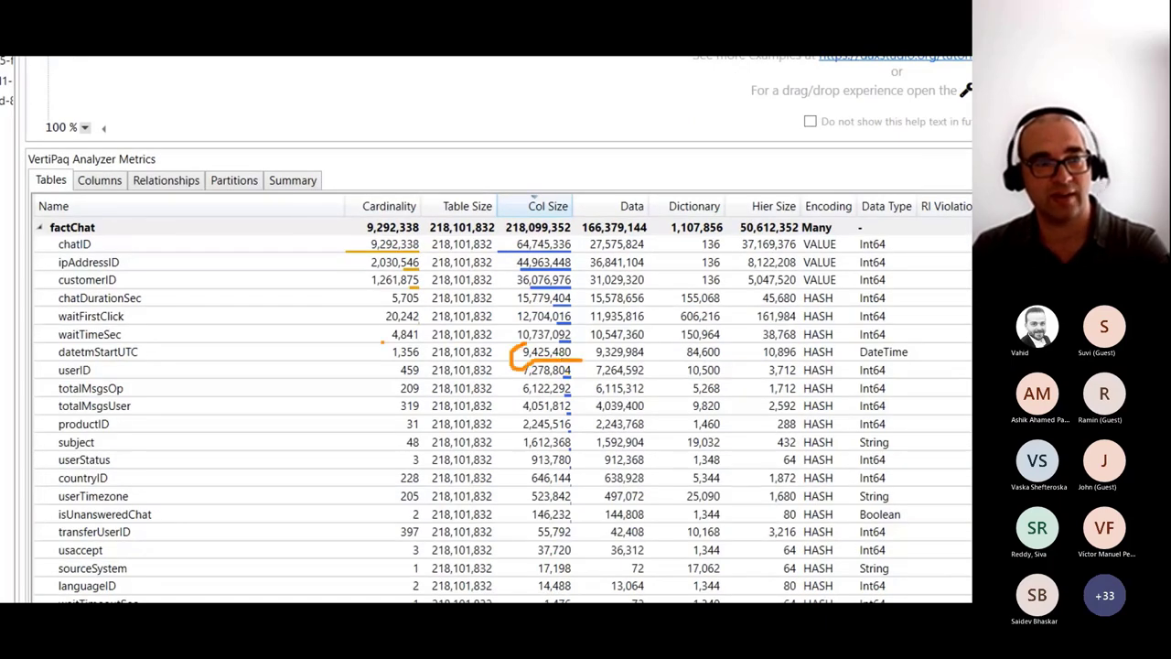
{"action": "left_click_drag", "start_coordinate": [384, 341], "coordinate": [384, 360]}
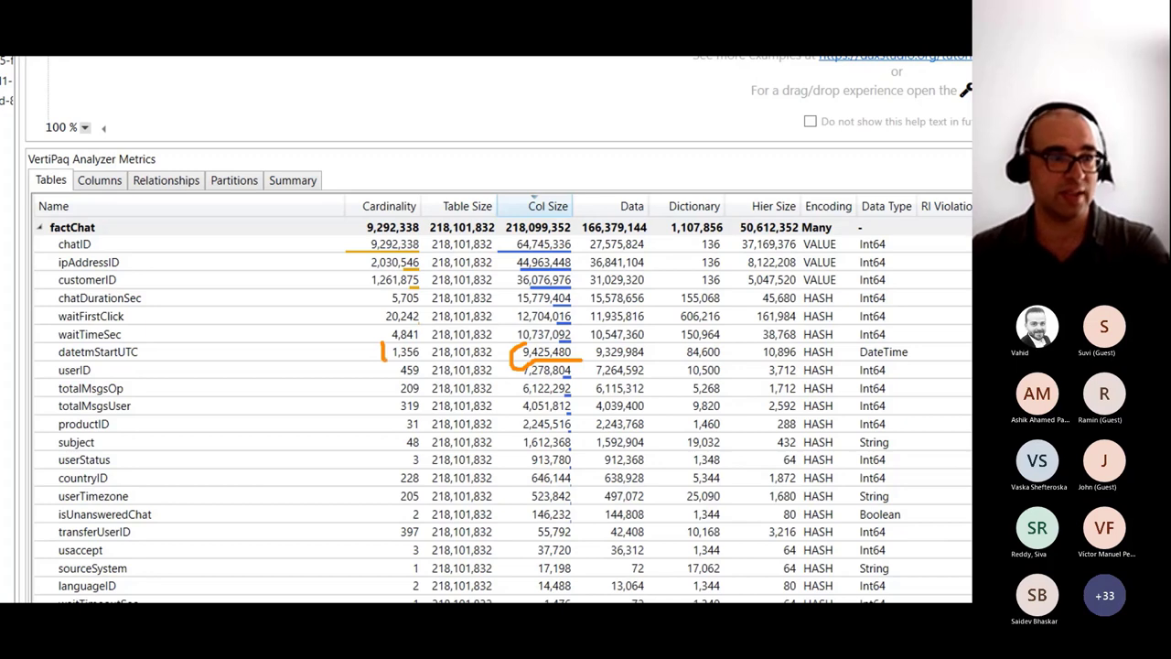
{"action": "left_click_drag", "start_coordinate": [384, 360], "coordinate": [423, 360]}
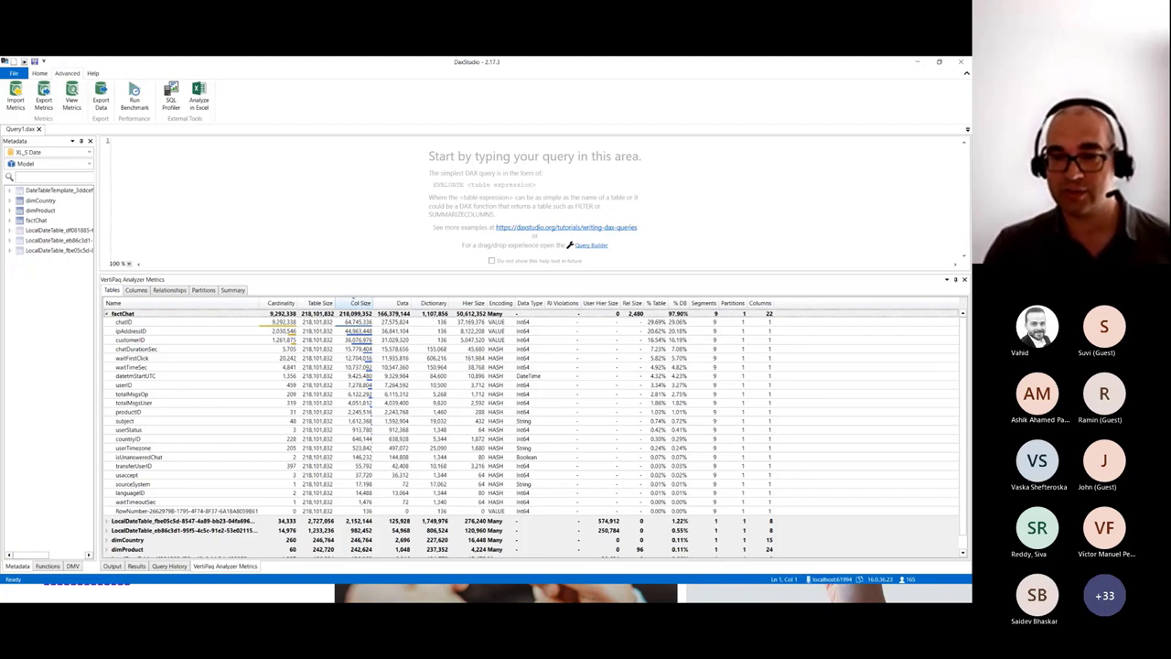
Step: Switch to the XL_S Hour file in Power BI Desktop and open the SQL source settings of the factChat query
{"action": "key", "text": "alt+Tab"}
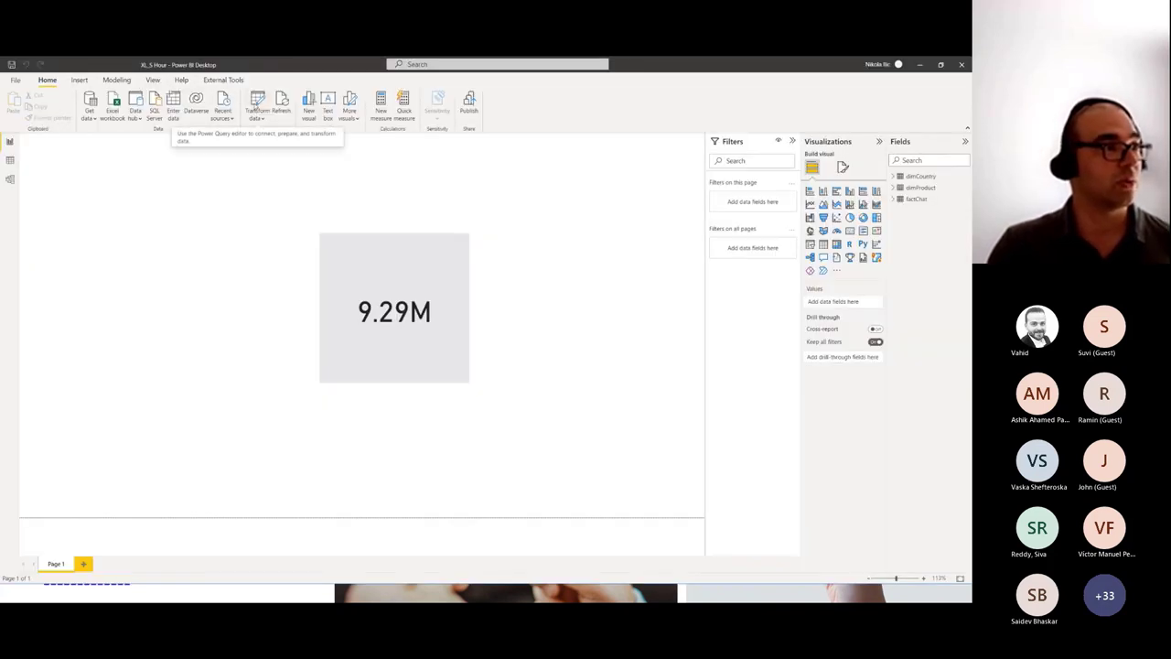
{"action": "left_click", "coordinate": [262, 100]}
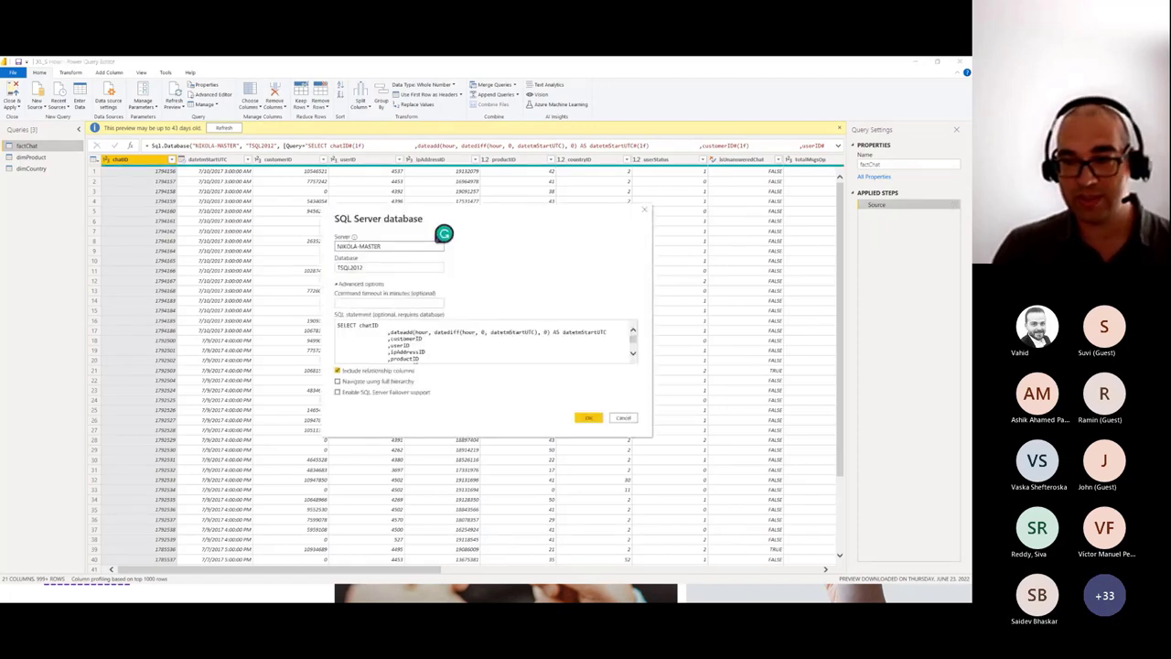
Step: Switch to SQL Server Management Studio and run the XL to S.sql query that rounds the chat start time to the starting hour
{"action": "key", "text": "alt+Tab"}
{"action": "left_click", "coordinate": [254, 113]}
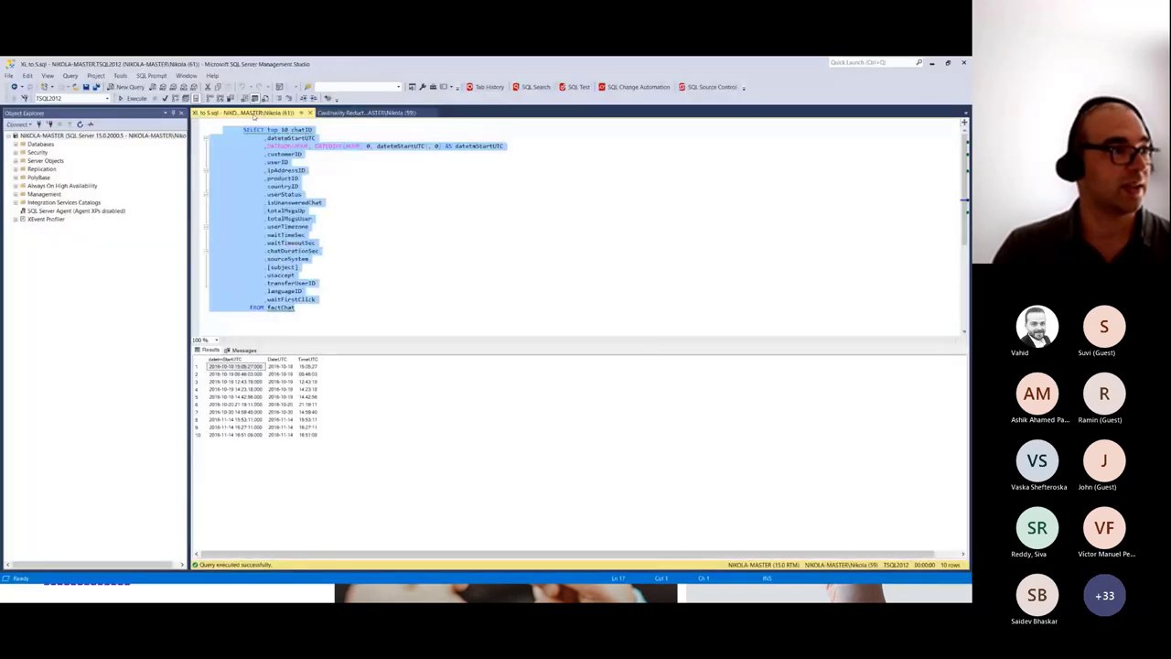
{"action": "left_click", "coordinate": [329, 294]}
{"action": "left_click_drag", "start_coordinate": [296, 308], "coordinate": [206, 120]}
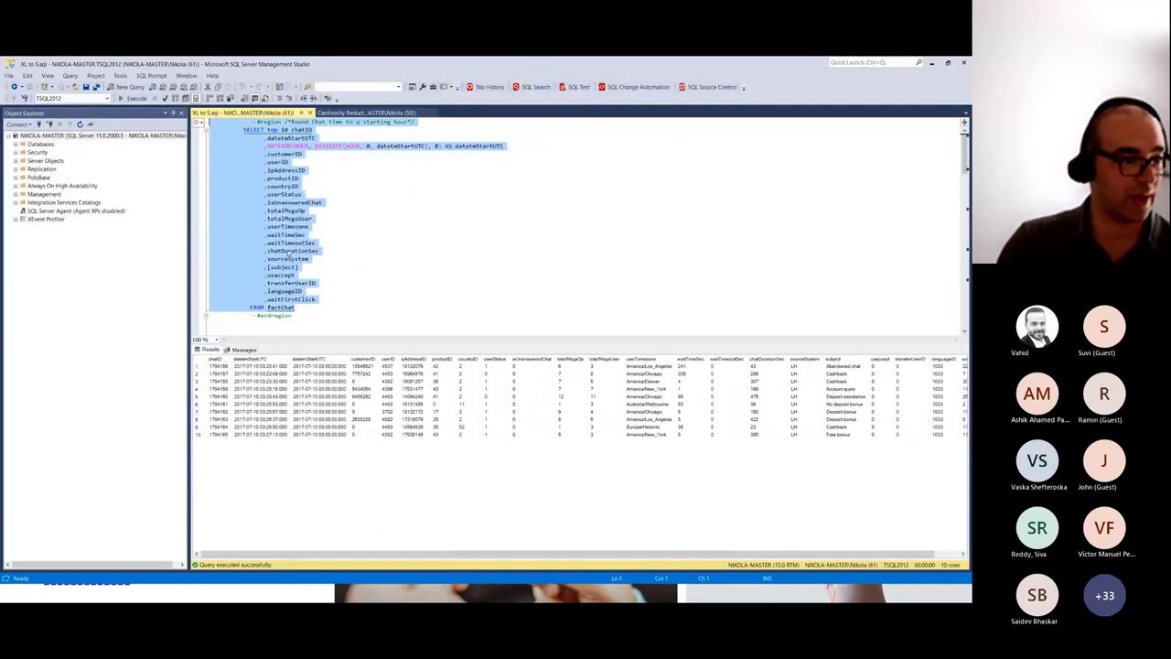
{"action": "key", "text": "F5"}
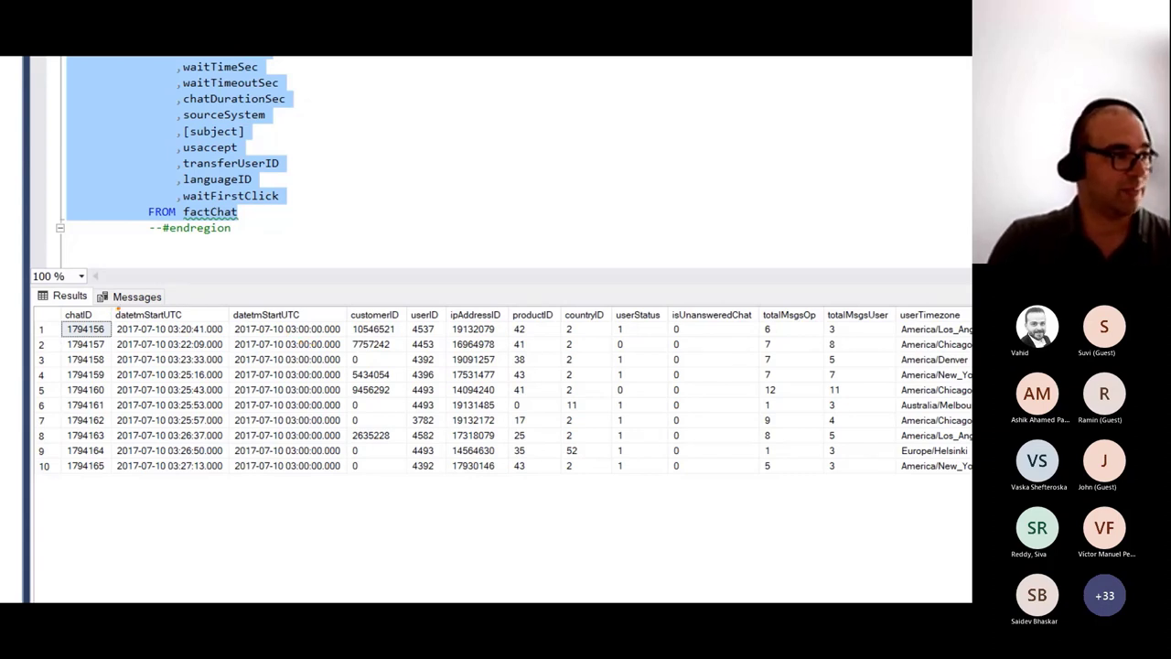
Step: Mark the original and hour-rounded datetmStartUTC columns in the magnified query results to compare them
{"action": "left_click_drag", "start_coordinate": [117, 310], "coordinate": [211, 305]}
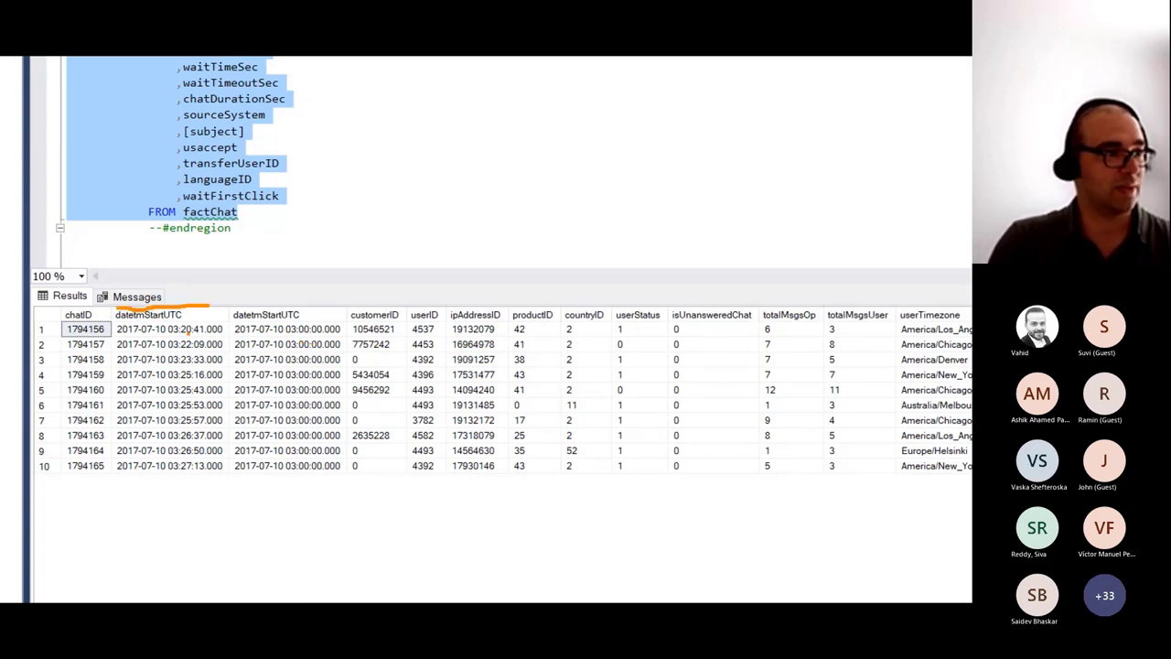
{"action": "left_click_drag", "start_coordinate": [118, 339], "coordinate": [111, 334]}
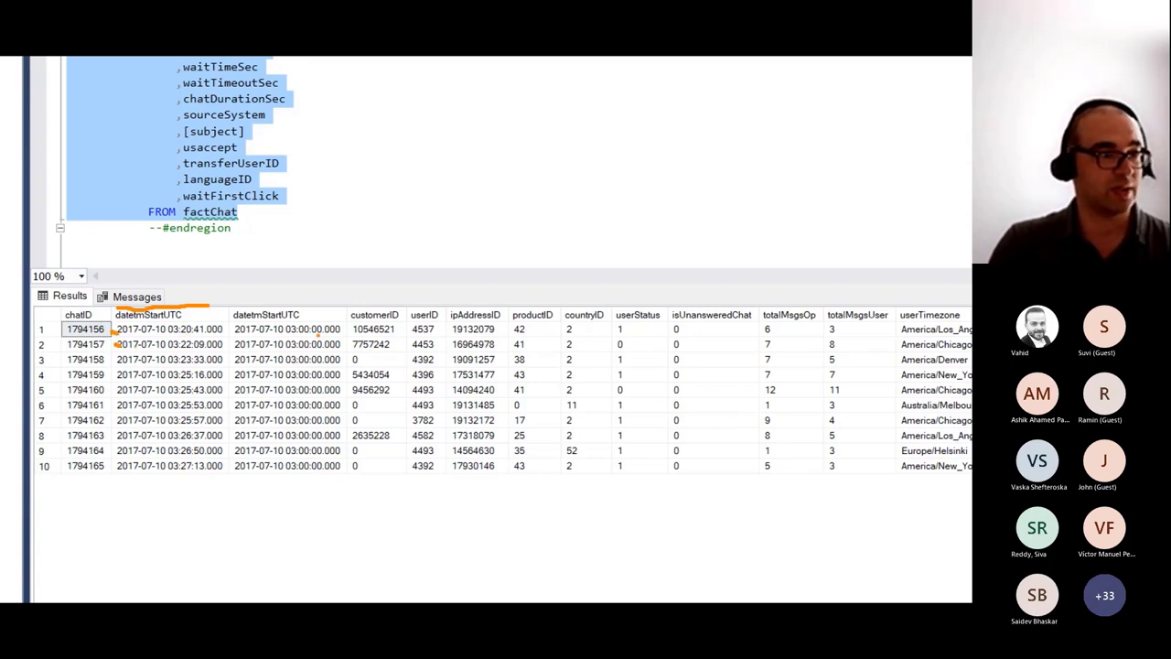
{"action": "left_click_drag", "start_coordinate": [242, 303], "coordinate": [306, 301]}
{"action": "left_click_drag", "start_coordinate": [372, 485], "coordinate": [308, 472]}
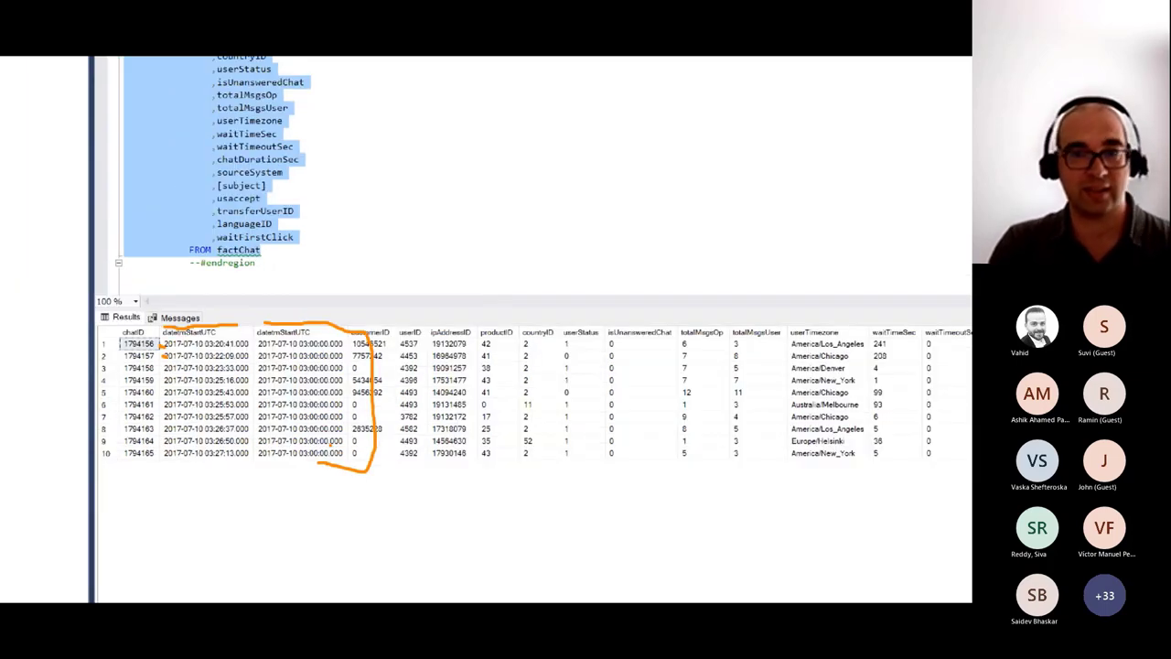
{"action": "key", "text": "Escape"}
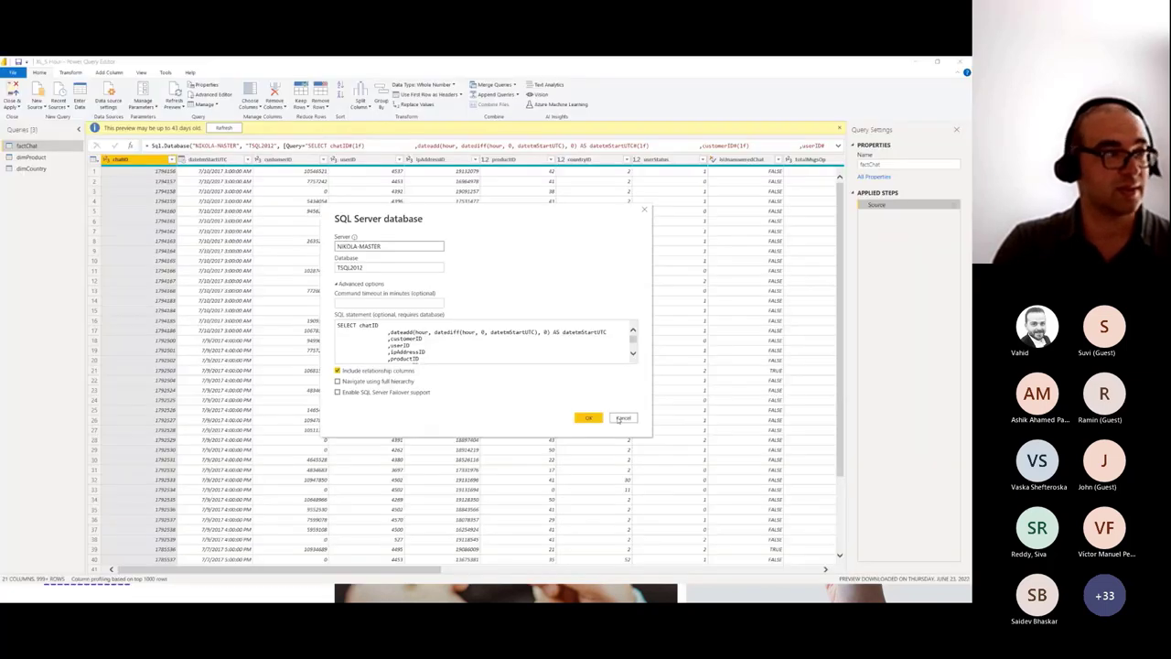
Step: Close factChat's SQL source settings in Power Query without changes and switch back to SQL Server Management Studio
{"action": "left_click", "coordinate": [622, 417]}
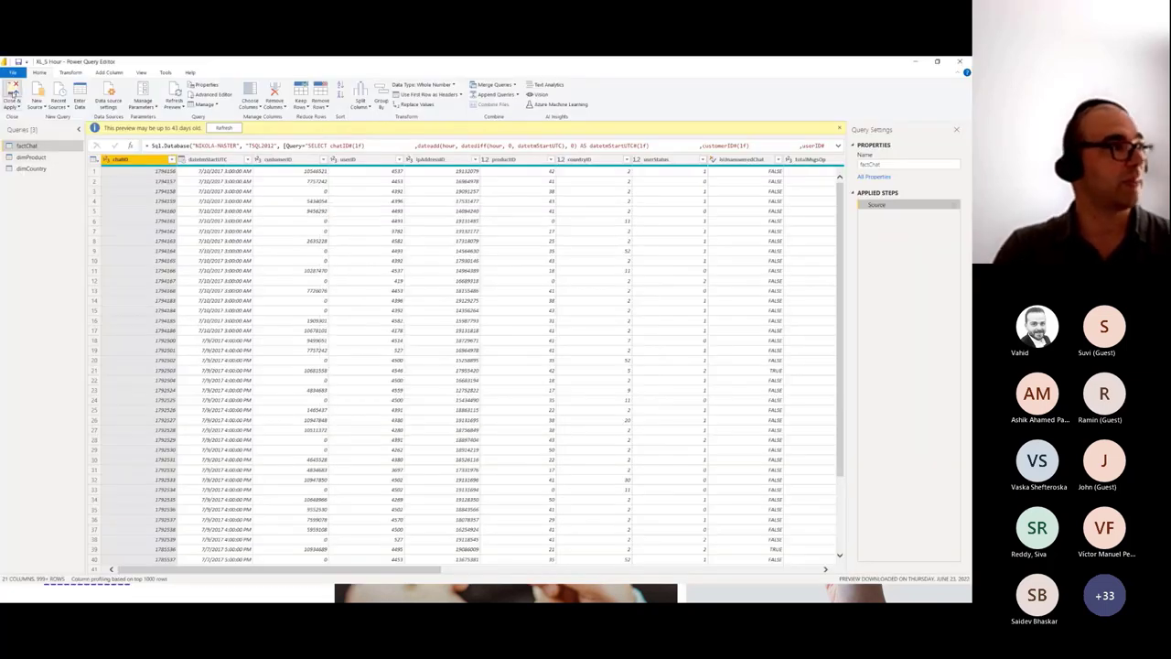
{"action": "key", "text": "alt+Tab"}
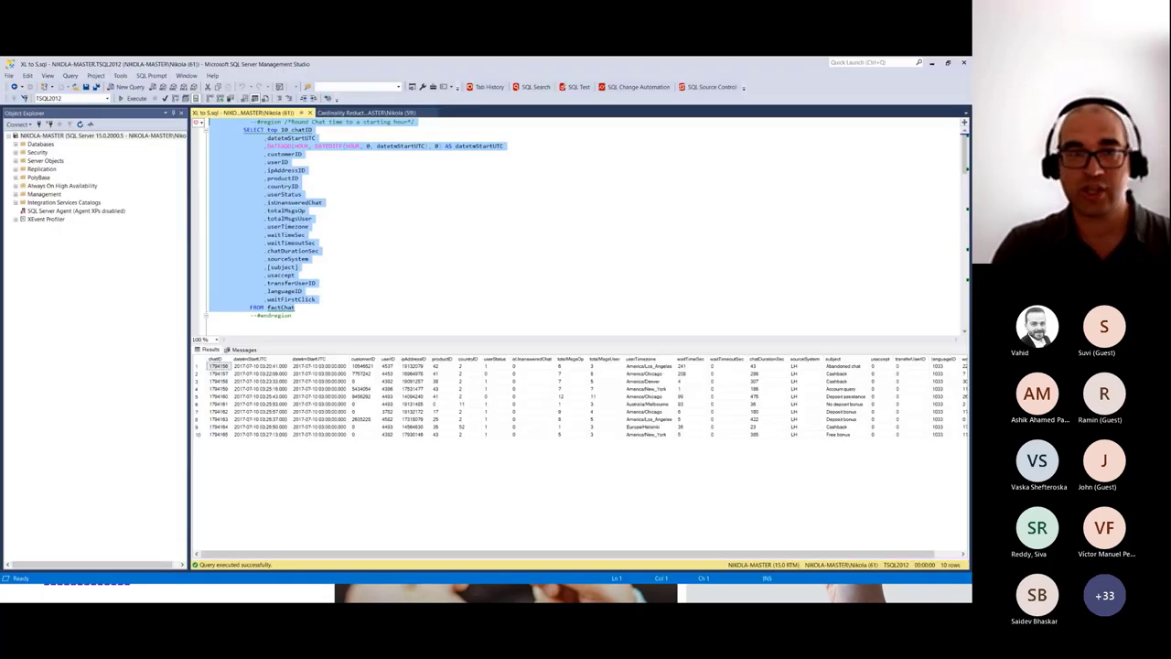
Step: Switch to DAX Studio, check the model summary of XL_S Date.pbix, and return to SQL Server Management Studio
{"action": "key", "text": "alt+Tab"}
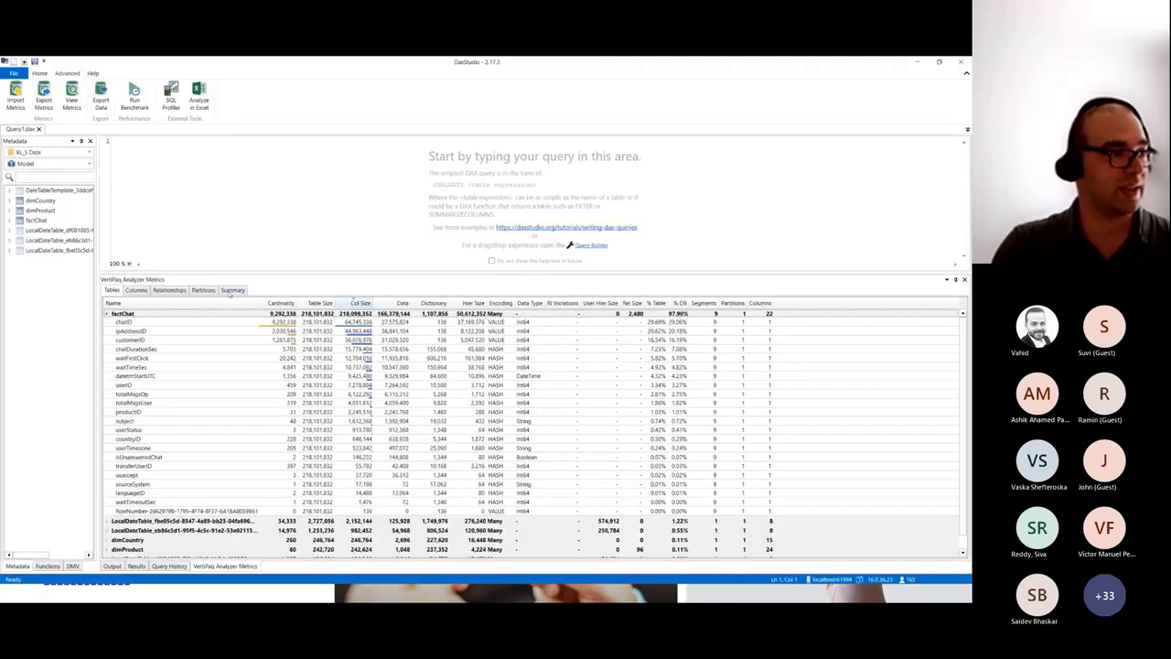
{"action": "left_click", "coordinate": [234, 290]}
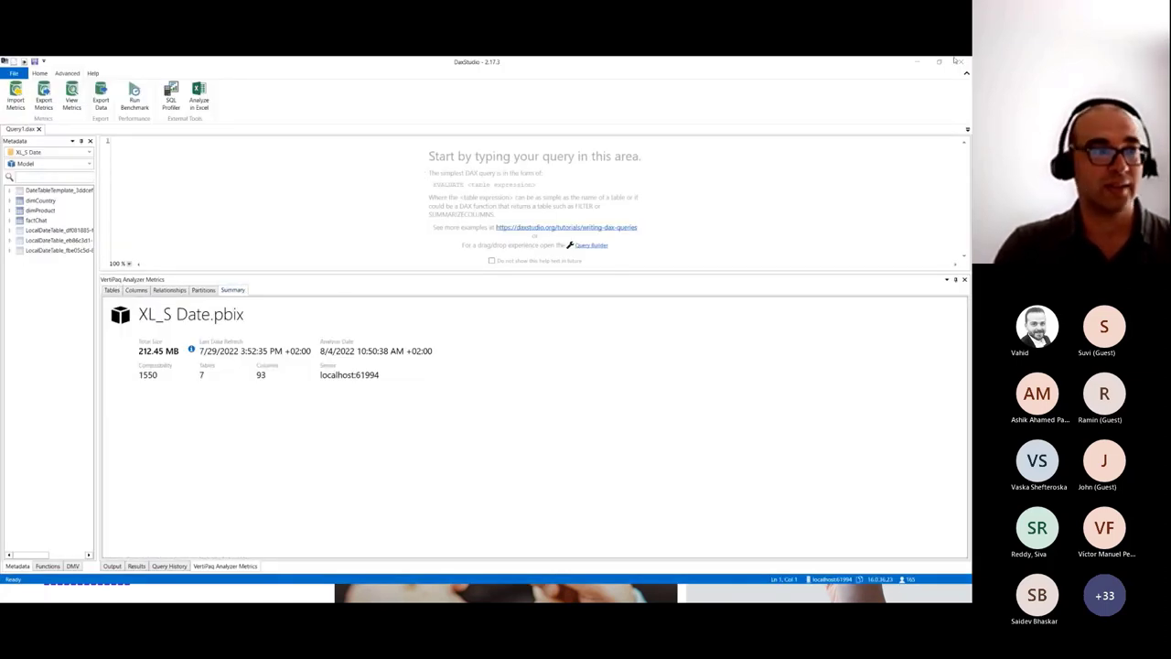
{"action": "key", "text": "alt+Tab"}
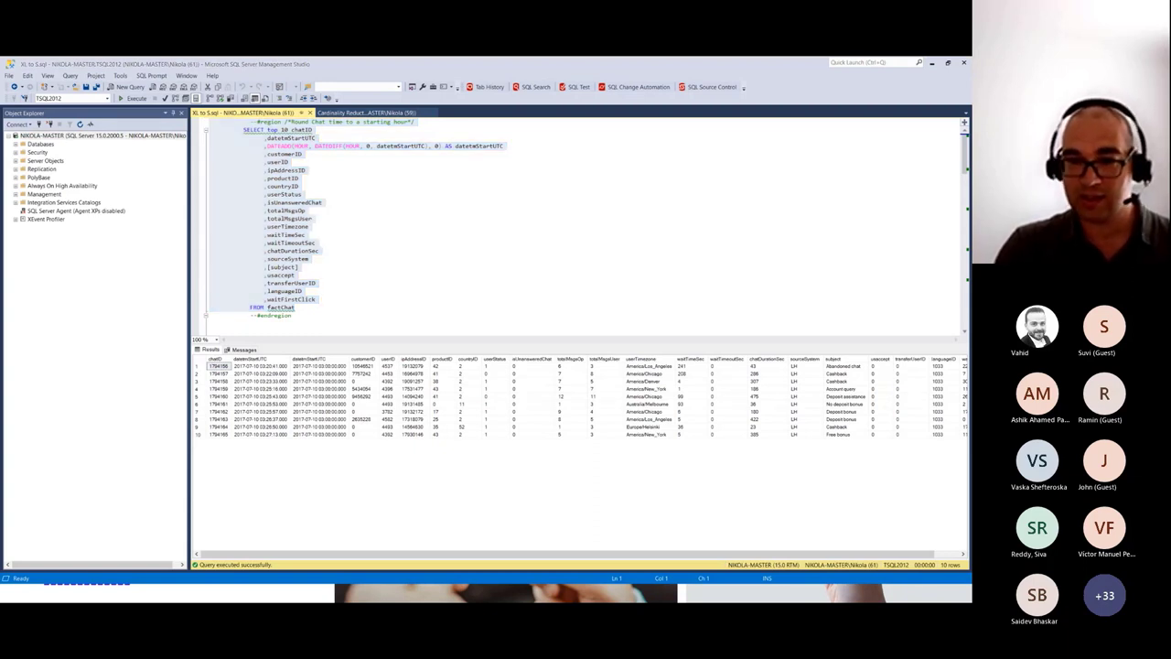
Step: Launch DAX Studio from the XL_S Hour file in Power BI Desktop and view the model's VertiPaq metrics summary
{"action": "key", "text": "alt+Tab"}
{"action": "left_click", "coordinate": [223, 80]}
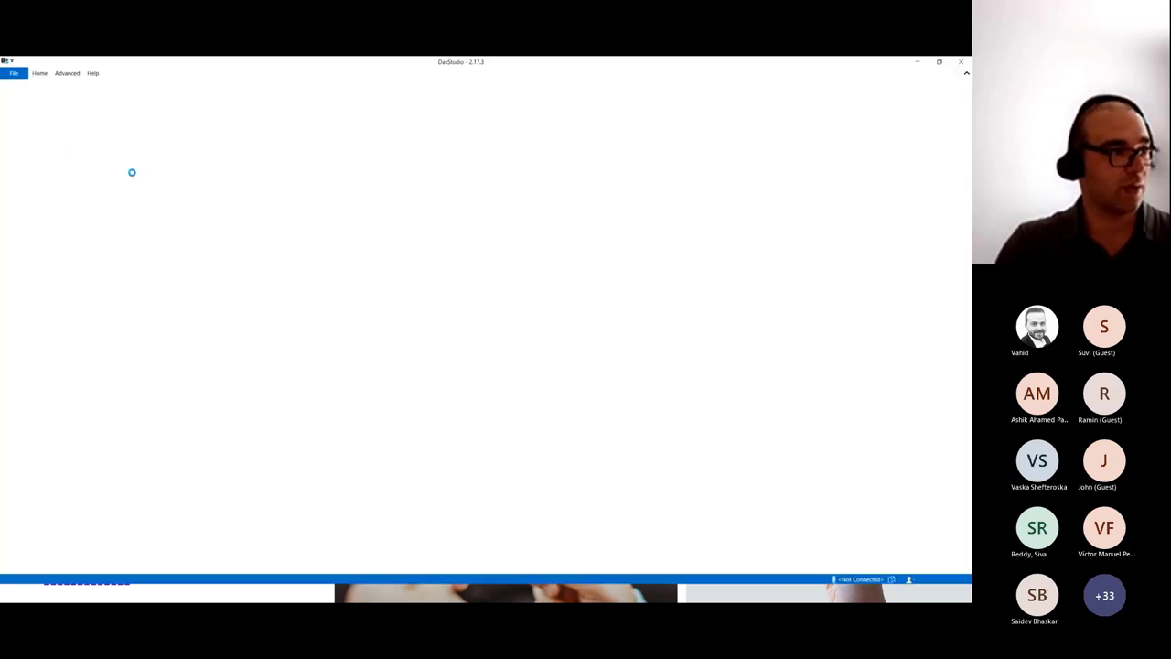
{"action": "left_click", "coordinate": [67, 73]}
{"action": "left_click", "coordinate": [71, 97]}
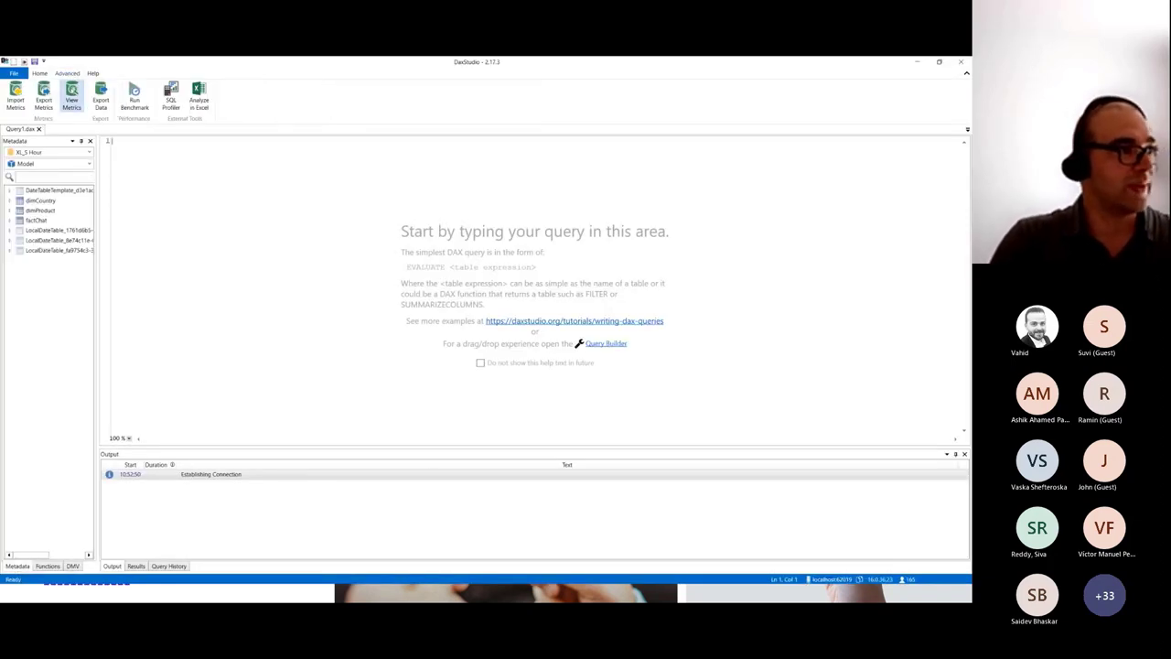
{"action": "left_click_drag", "start_coordinate": [514, 447], "coordinate": [493, 313]}
{"action": "left_click", "coordinate": [239, 332]}
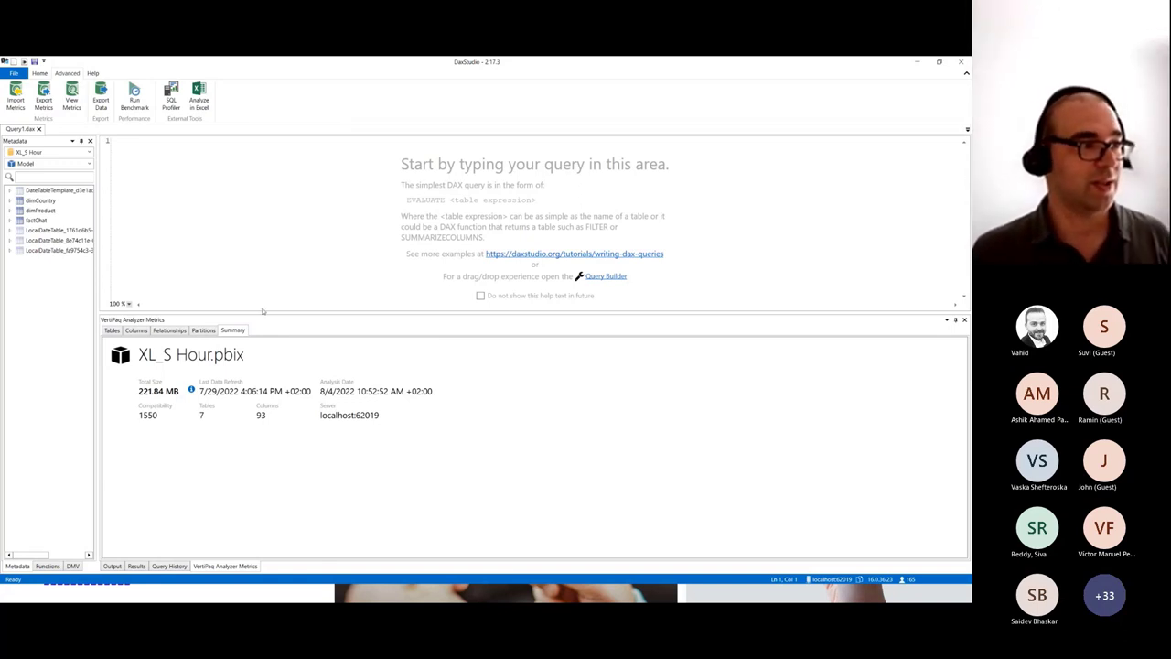
Step: Expand factChat in the XL_S Hour table metrics and mark the column size and cardinality of datetmStartUTC
{"action": "left_click", "coordinate": [111, 330]}
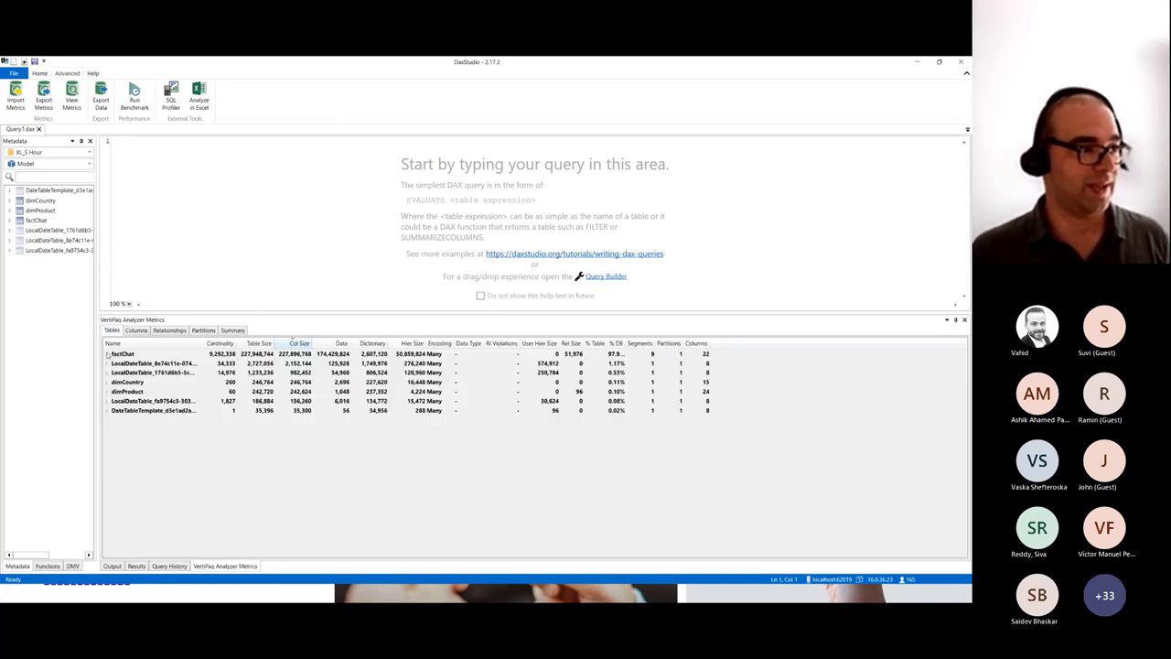
{"action": "left_click", "coordinate": [106, 353]}
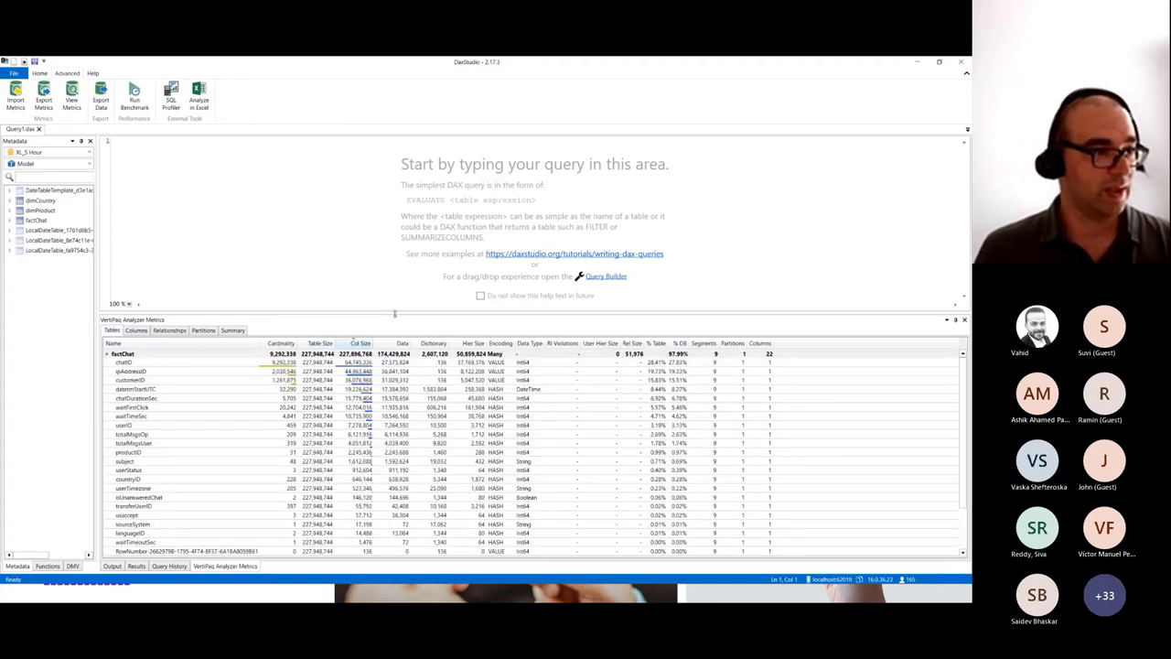
{"action": "left_click_drag", "start_coordinate": [394, 313], "coordinate": [391, 254]}
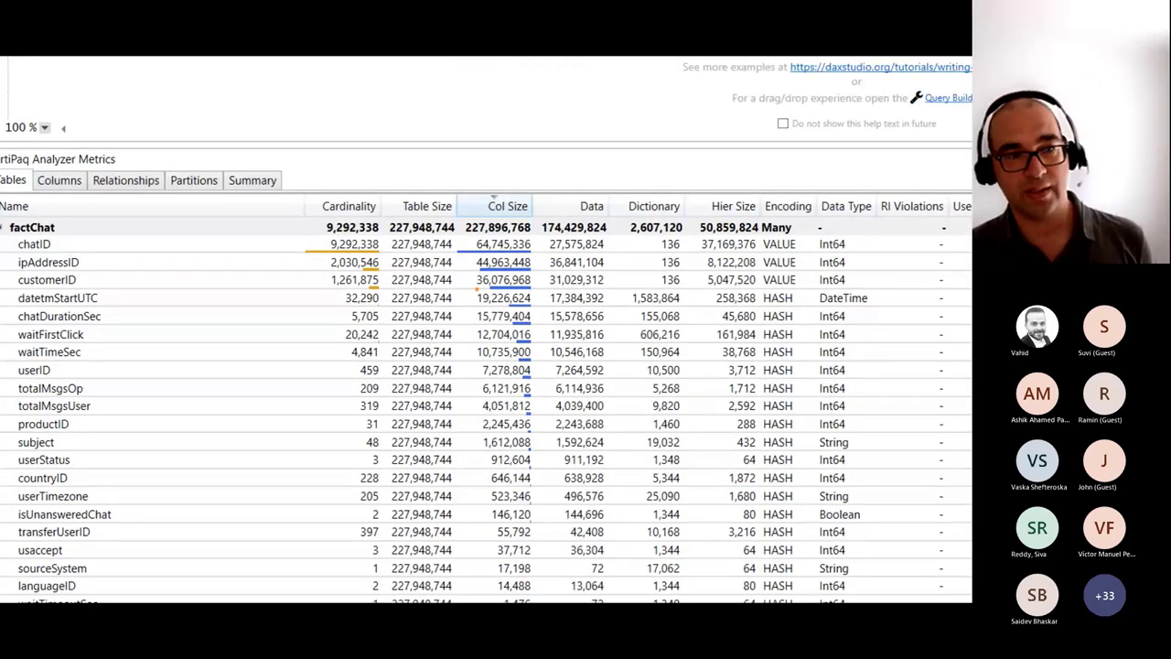
{"action": "mouse_move", "coordinate": [478, 289]}
{"action": "left_mouse_down"}
{"action": "mouse_move", "coordinate": [468, 304]}
{"action": "mouse_move", "coordinate": [538, 310]}
{"action": "left_mouse_up"}
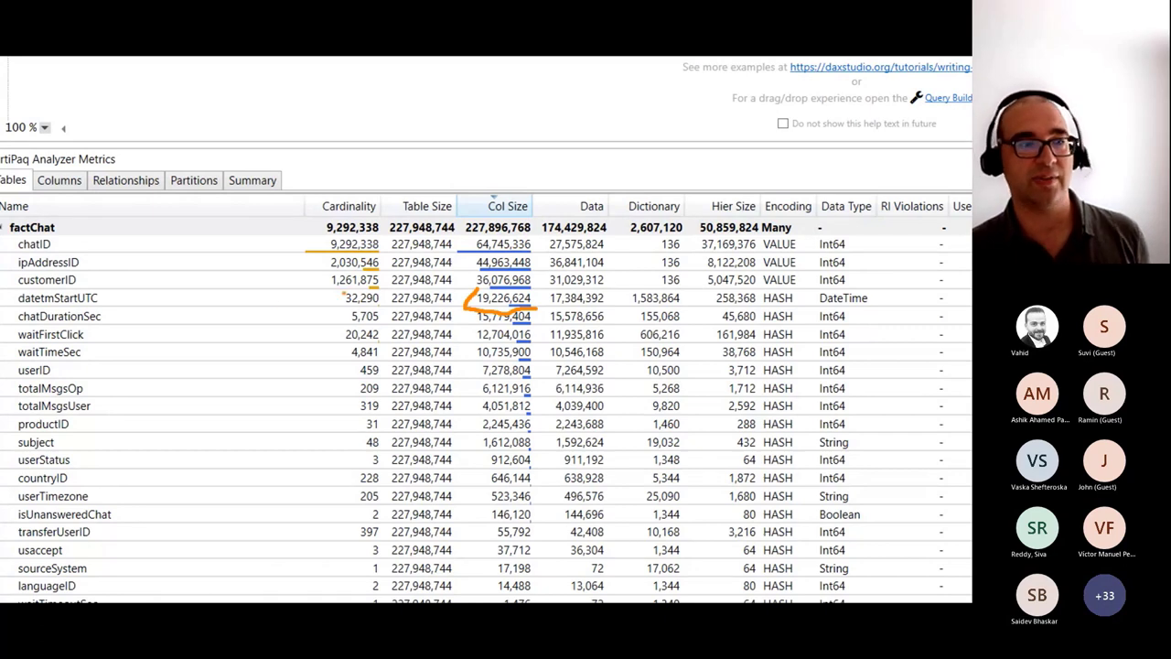
{"action": "left_click_drag", "start_coordinate": [344, 294], "coordinate": [352, 298]}
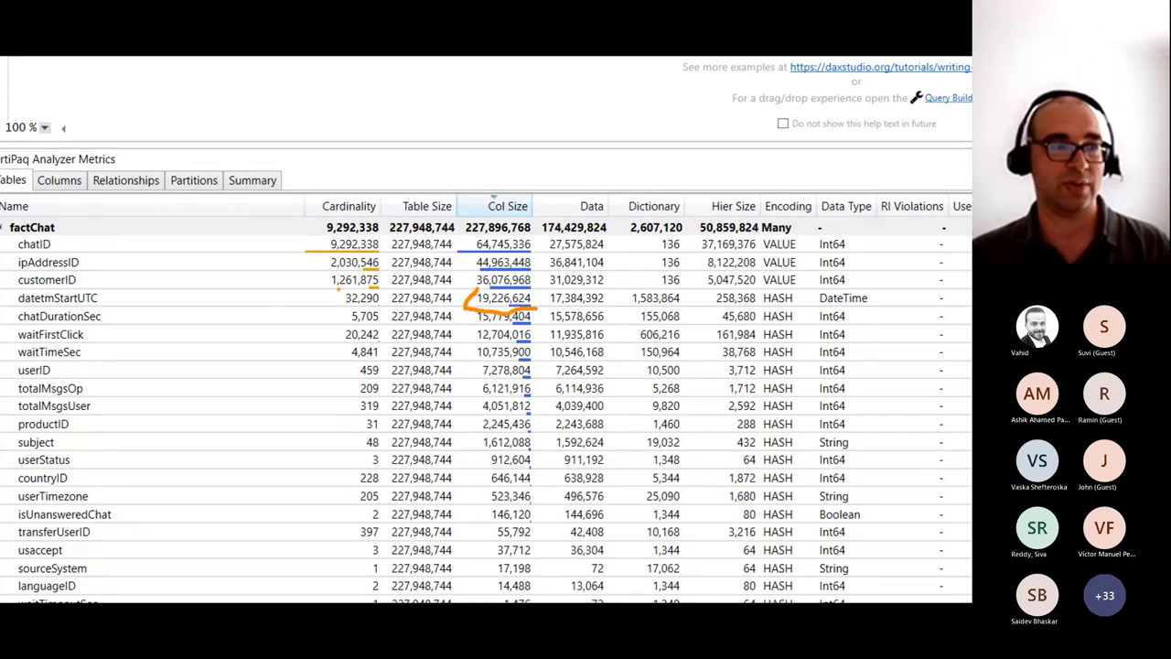
{"action": "left_click_drag", "start_coordinate": [339, 287], "coordinate": [377, 309]}
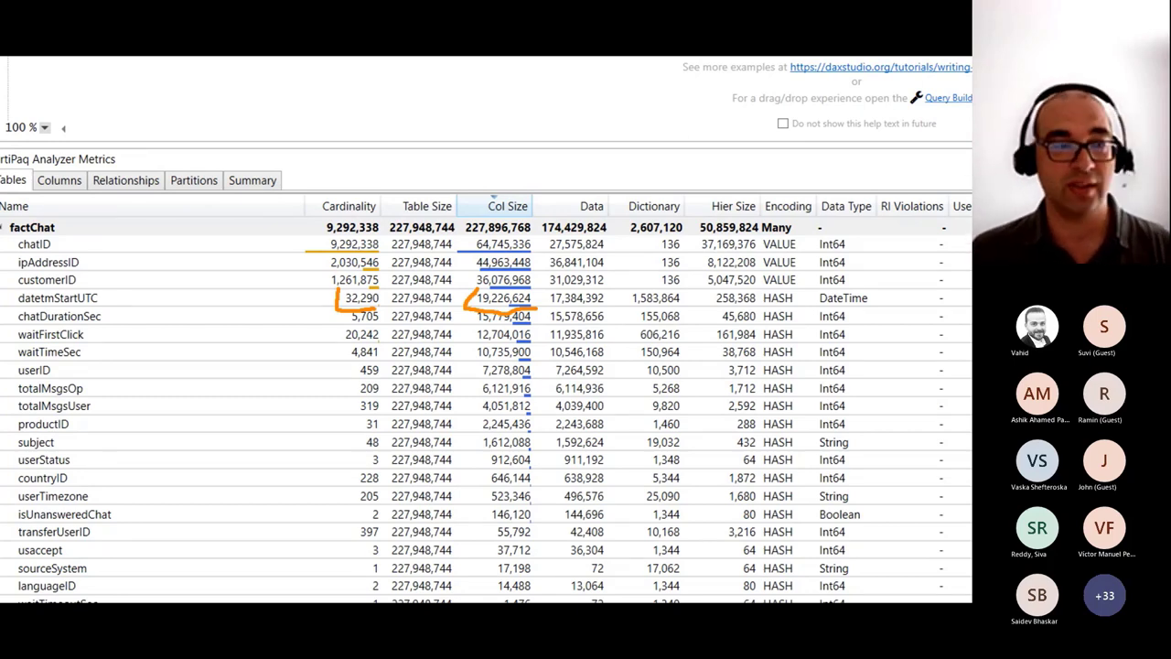
{"action": "key", "text": "Escape"}
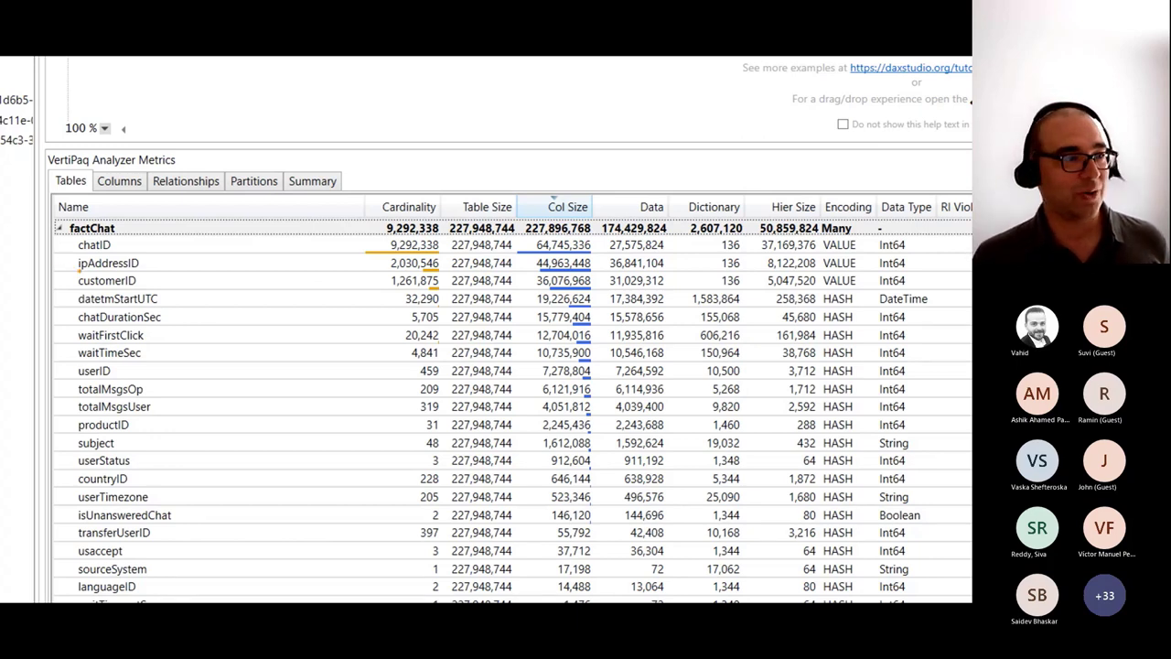
Step: Underline the ipAddressID, customerID, userID and productID columns of factChat in the magnified table metrics
{"action": "left_click_drag", "start_coordinate": [78, 275], "coordinate": [157, 271]}
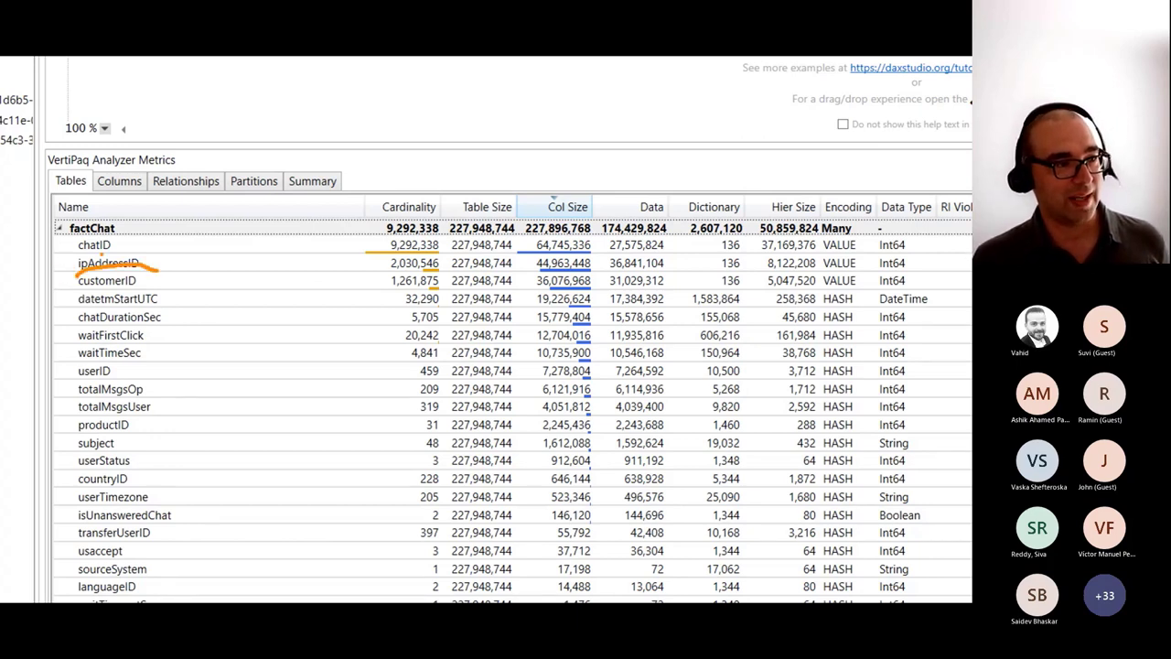
{"action": "left_click_drag", "start_coordinate": [73, 288], "coordinate": [139, 283]}
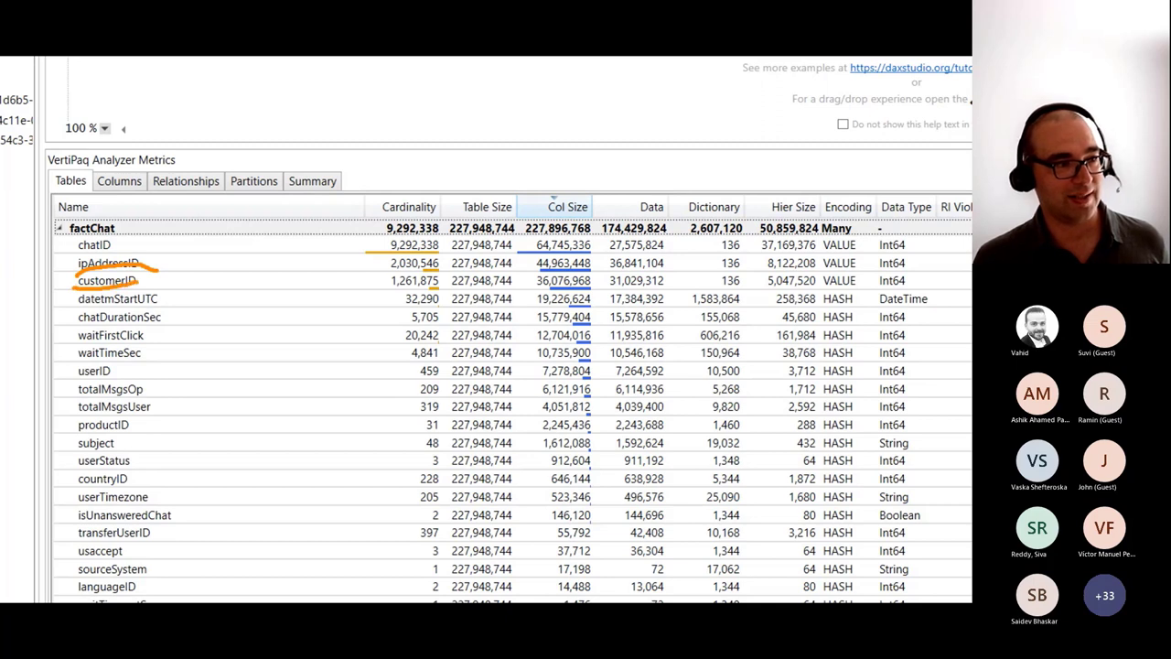
{"action": "left_click_drag", "start_coordinate": [74, 377], "coordinate": [110, 375]}
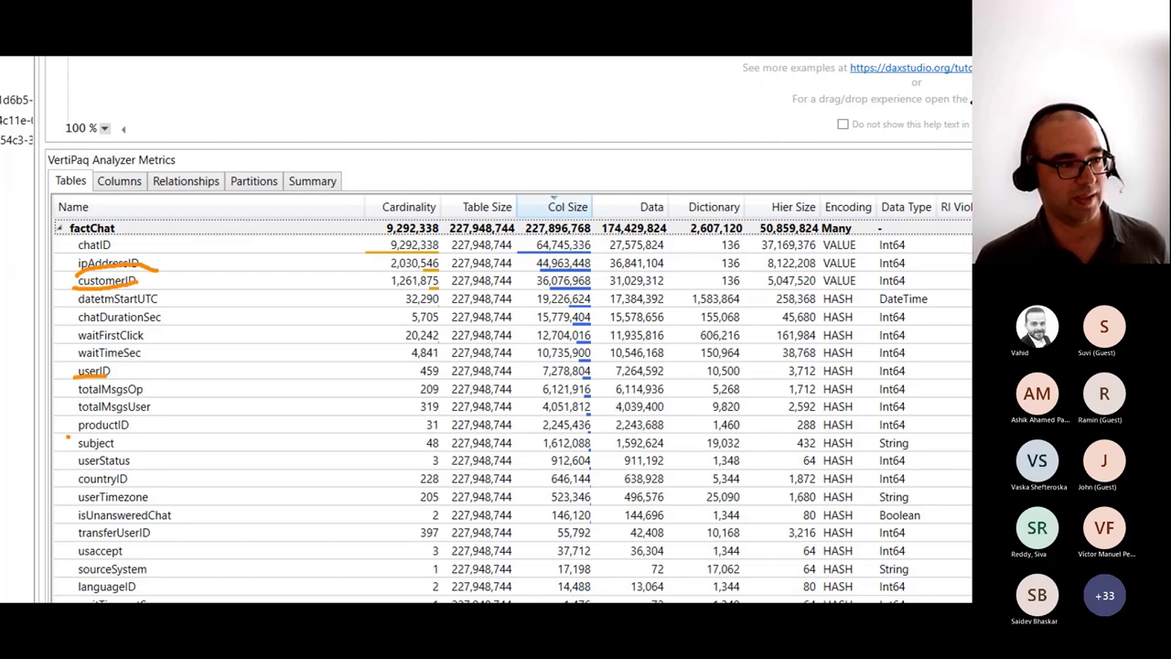
{"action": "left_click_drag", "start_coordinate": [68, 439], "coordinate": [143, 442]}
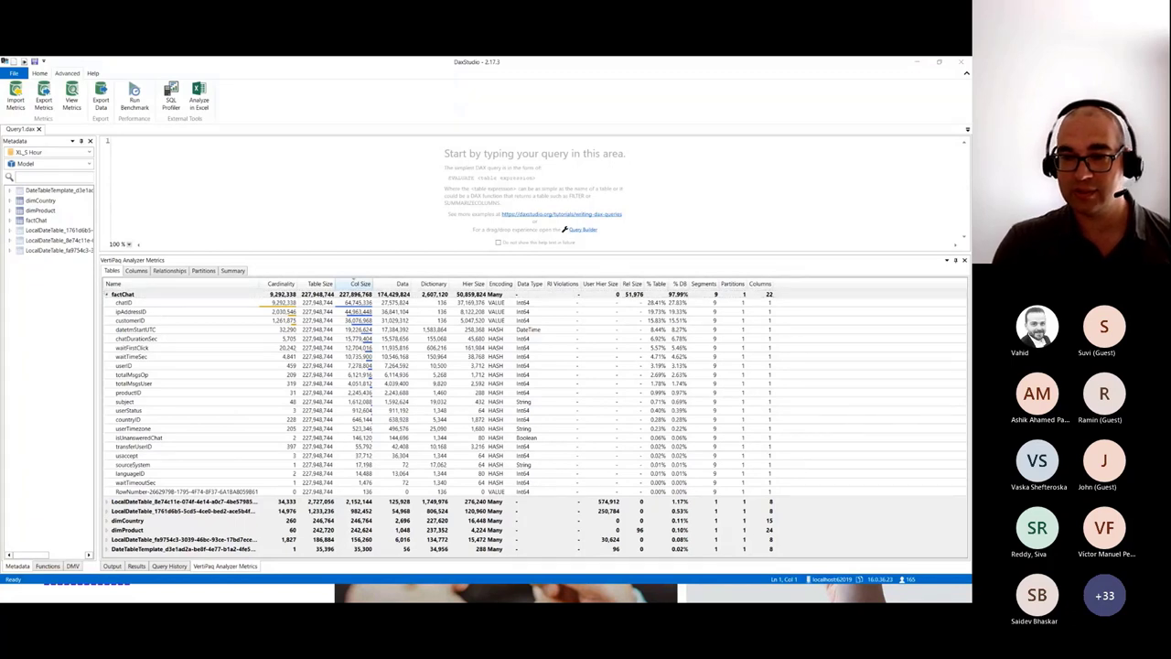
Step: Switch to the XL_S Final file in Power BI Desktop, launch DAX Studio from it and view its VertiPaq metrics summary
{"action": "key", "text": "alt+Tab"}
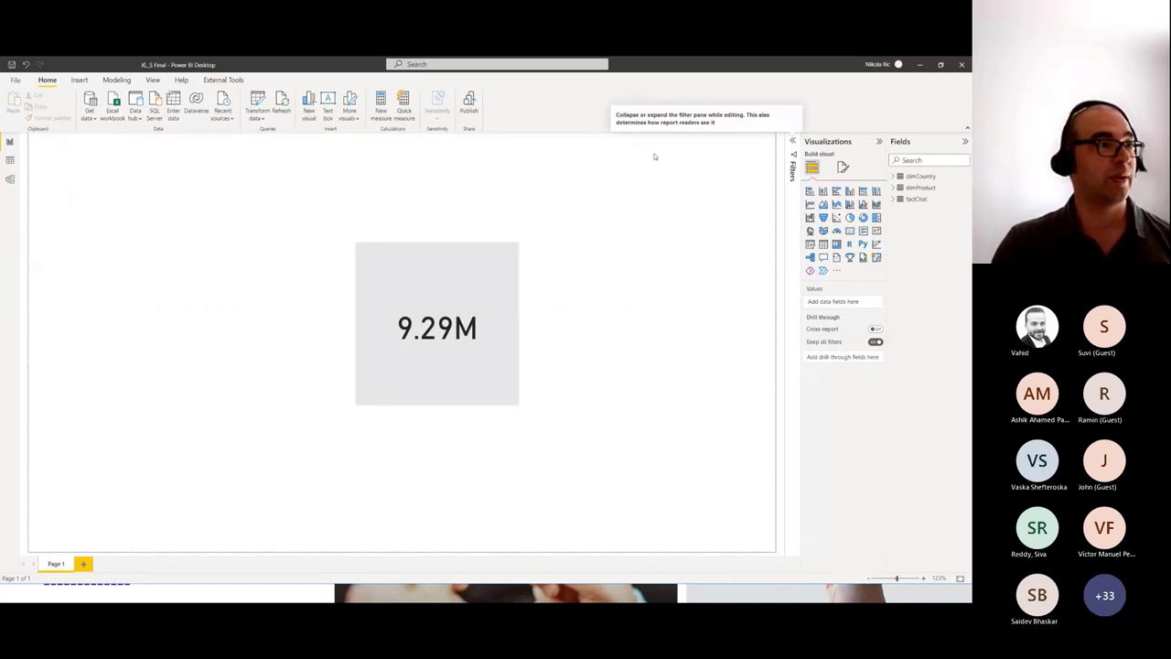
{"action": "left_click", "coordinate": [223, 80]}
{"action": "left_click", "coordinate": [12, 105]}
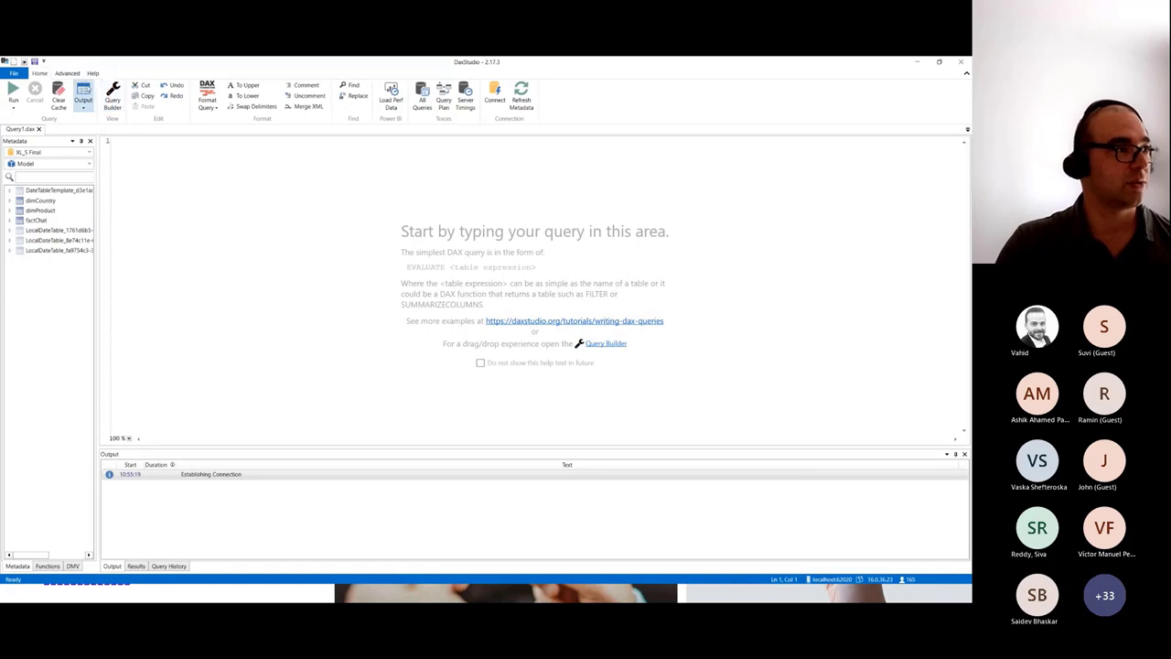
{"action": "left_click", "coordinate": [66, 73]}
{"action": "left_click", "coordinate": [71, 96]}
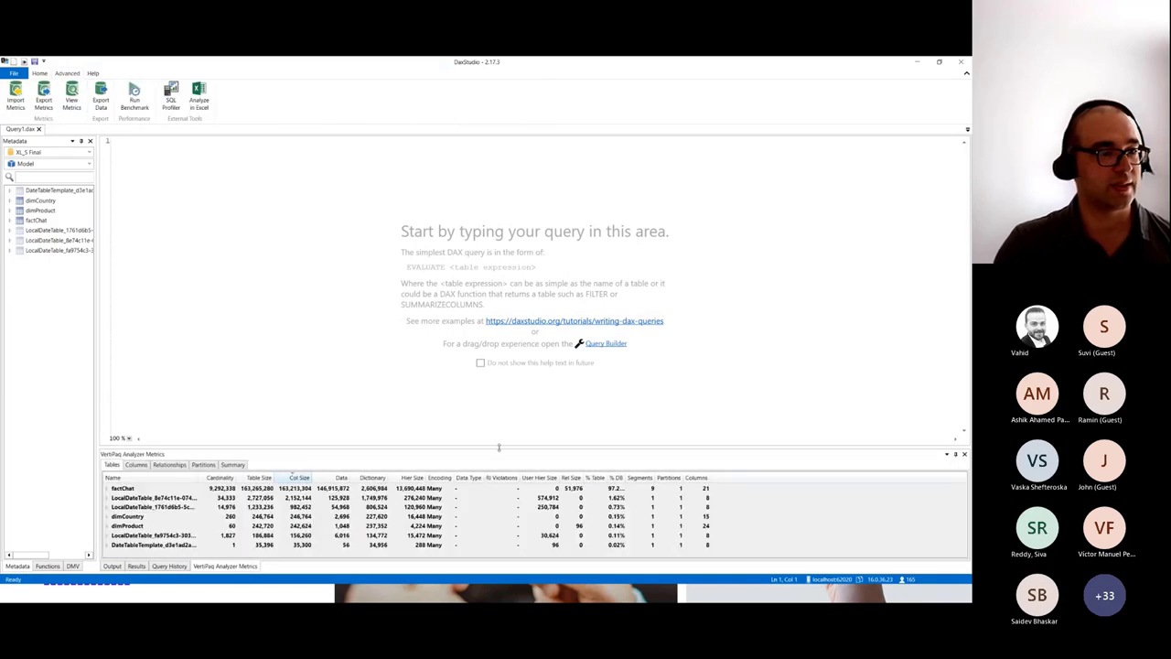
{"action": "left_click", "coordinate": [233, 320]}
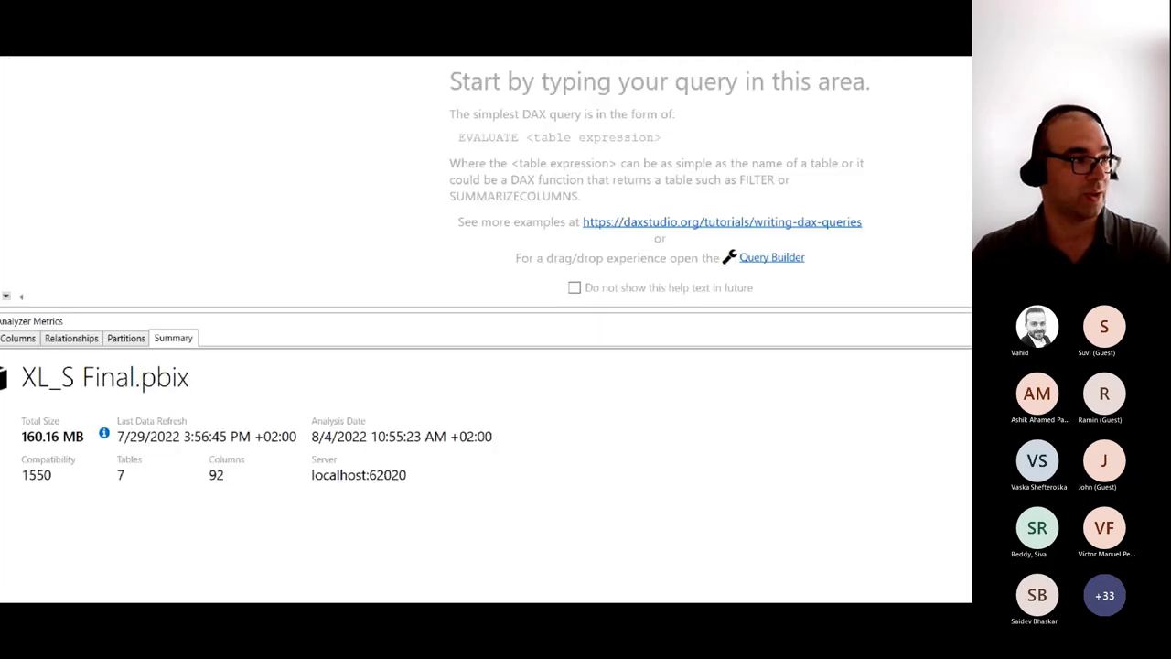
Step: Mark the DateTableTemplate and the LocalDateTable entries in the magnified metadata list of XL_S Final
{"action": "mouse_move", "coordinate": [32, 117]}
{"action": "left_mouse_down"}
{"action": "mouse_move", "coordinate": [15, 136]}
{"action": "mouse_move", "coordinate": [66, 156]}
{"action": "mouse_move", "coordinate": [172, 145]}
{"action": "mouse_move", "coordinate": [194, 156]}
{"action": "left_mouse_up"}
{"action": "mouse_move", "coordinate": [44, 218]}
{"action": "left_mouse_down"}
{"action": "mouse_move", "coordinate": [53, 235]}
{"action": "mouse_move", "coordinate": [198, 195]}
{"action": "left_mouse_up"}
{"action": "mouse_move", "coordinate": [57, 227]}
{"action": "left_mouse_down"}
{"action": "mouse_move", "coordinate": [55, 246]}
{"action": "mouse_move", "coordinate": [128, 256]}
{"action": "left_mouse_up"}
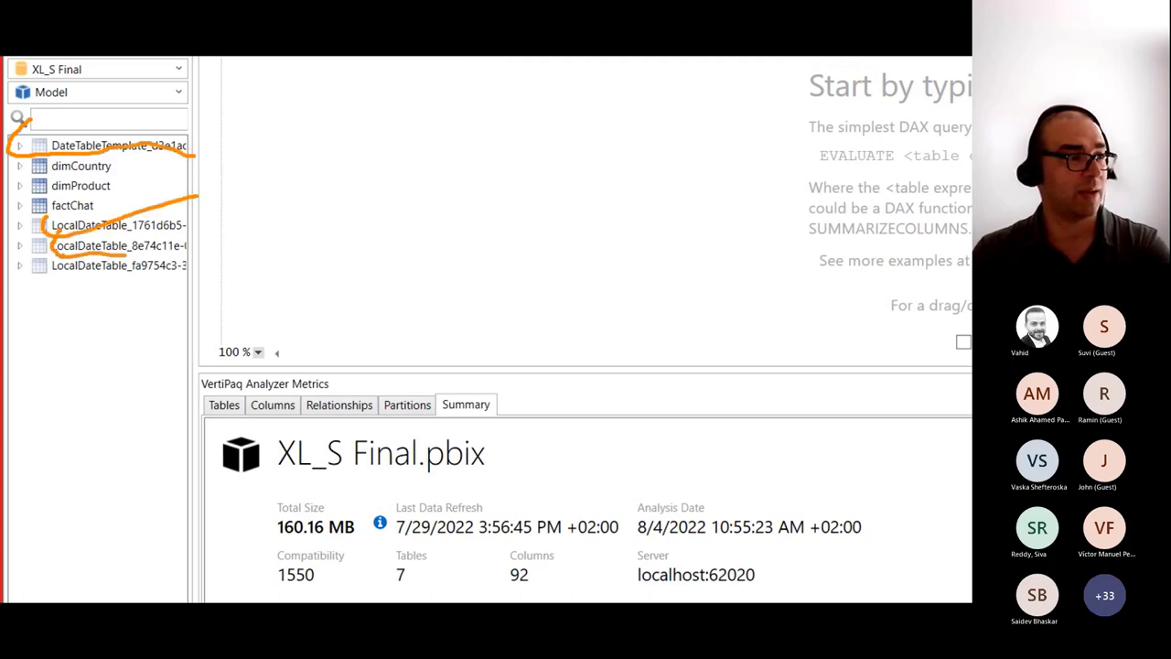
{"action": "mouse_move", "coordinate": [51, 253]}
{"action": "left_mouse_down"}
{"action": "mouse_move", "coordinate": [88, 285]}
{"action": "mouse_move", "coordinate": [184, 285]}
{"action": "left_mouse_up"}
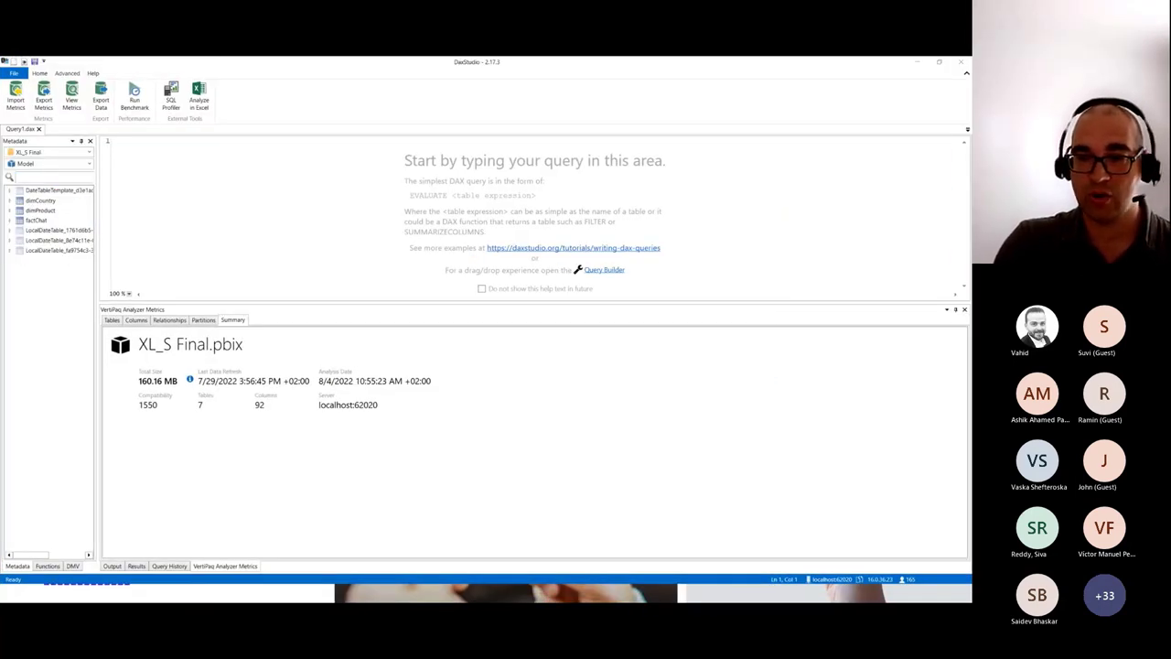
Step: Switch to Power BI Desktop and turn off Auto date/time in the current file's data load options for XL_S Final
{"action": "key", "text": "alt+Tab"}
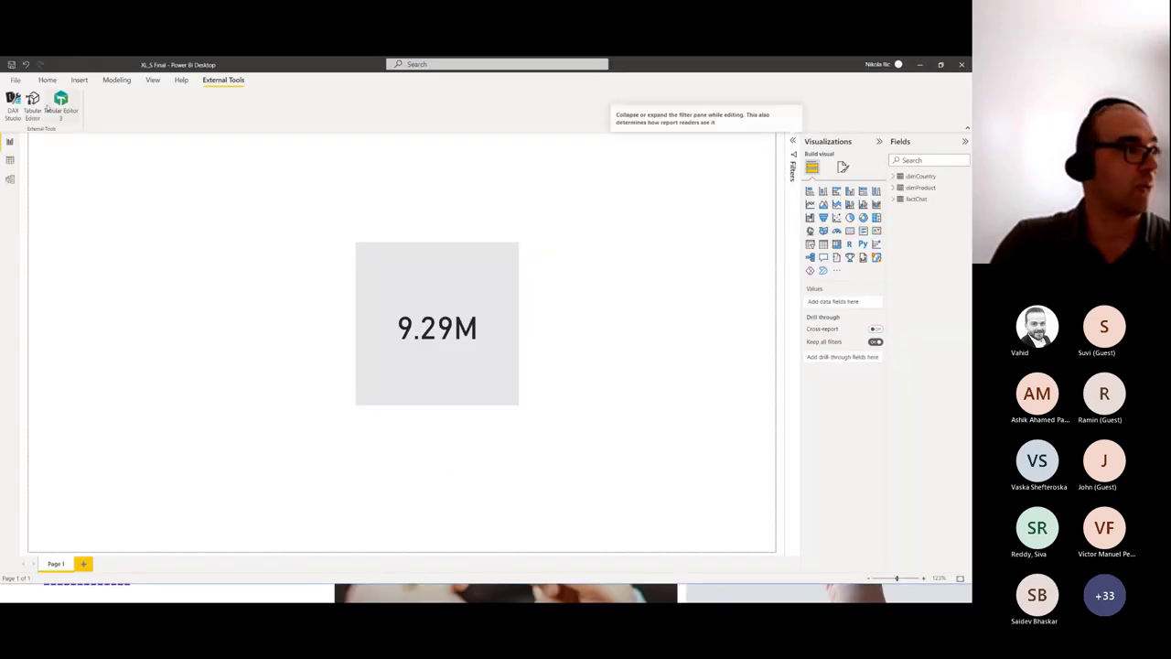
{"action": "left_click", "coordinate": [16, 80]}
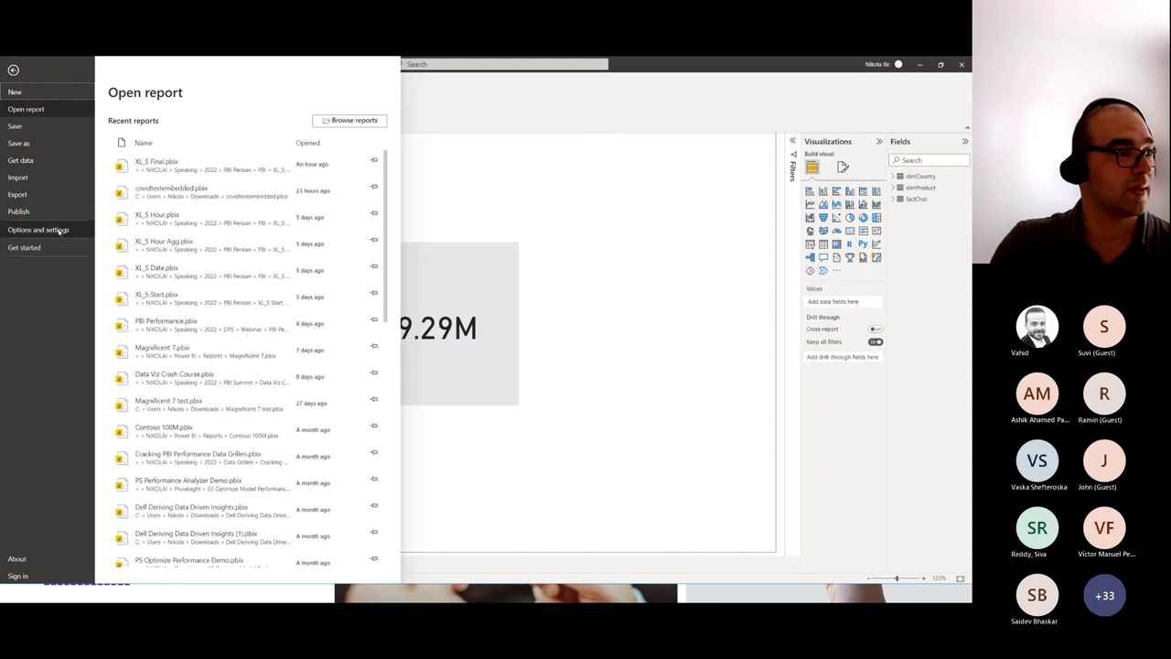
{"action": "left_click", "coordinate": [59, 232]}
{"action": "left_click", "coordinate": [141, 139]}
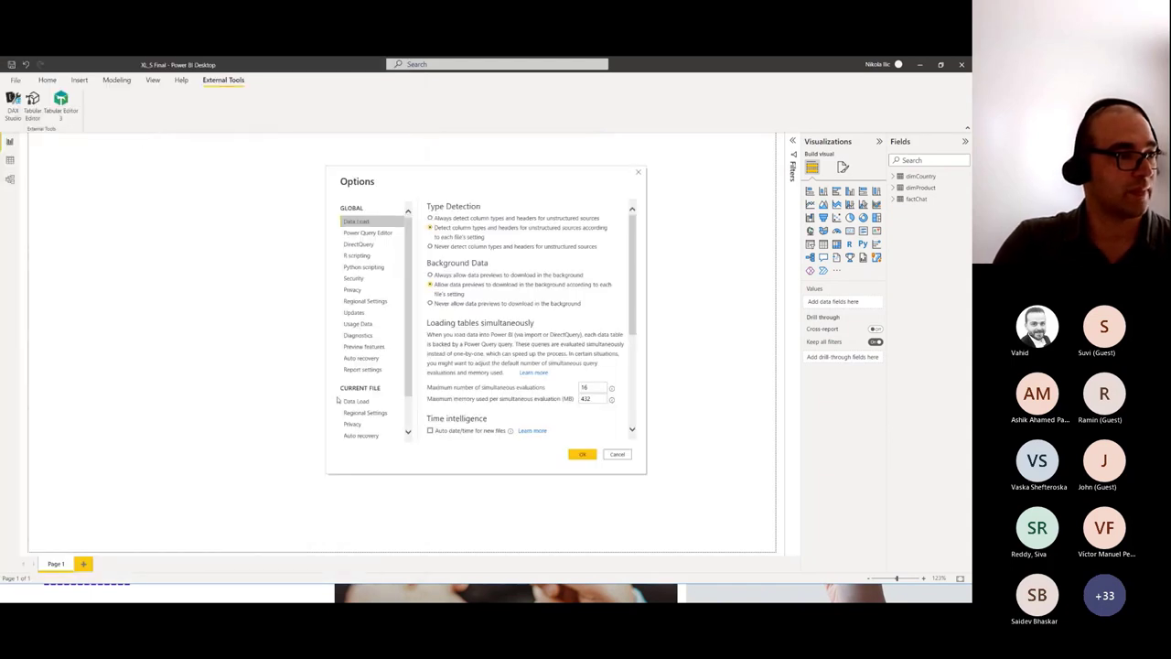
{"action": "left_click", "coordinate": [356, 402]}
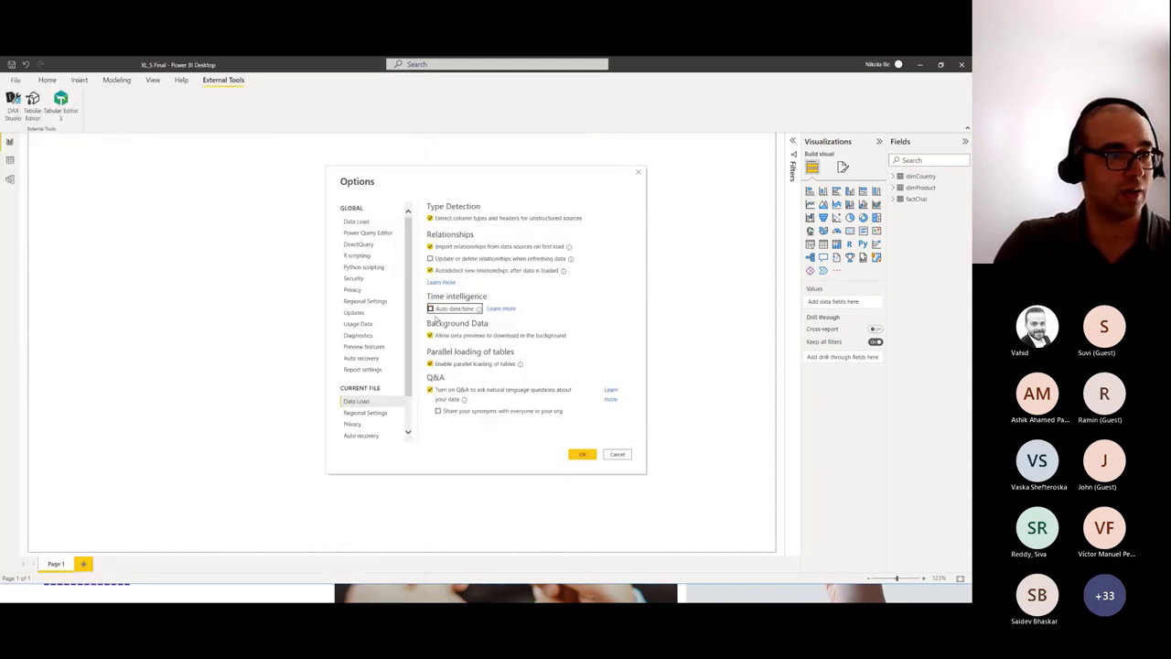
{"action": "left_click", "coordinate": [429, 309]}
{"action": "left_click", "coordinate": [583, 455]}
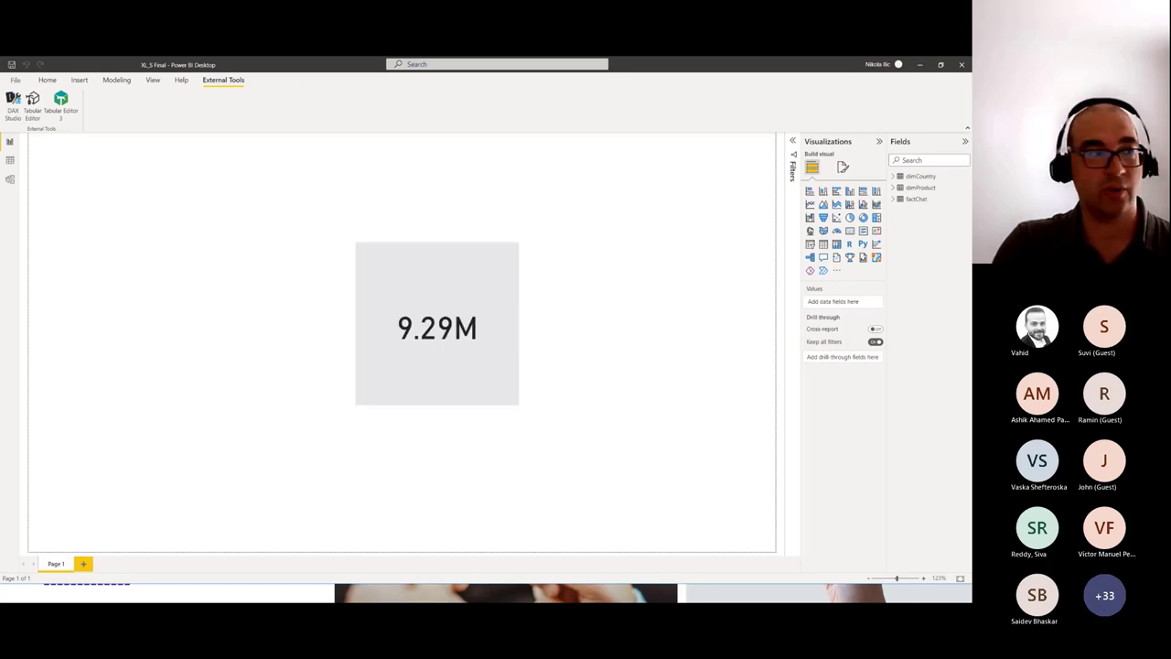
Step: Switch back to DAX Studio, reload the metrics of XL_S Final and view the model summary
{"action": "key", "text": "alt+Tab"}
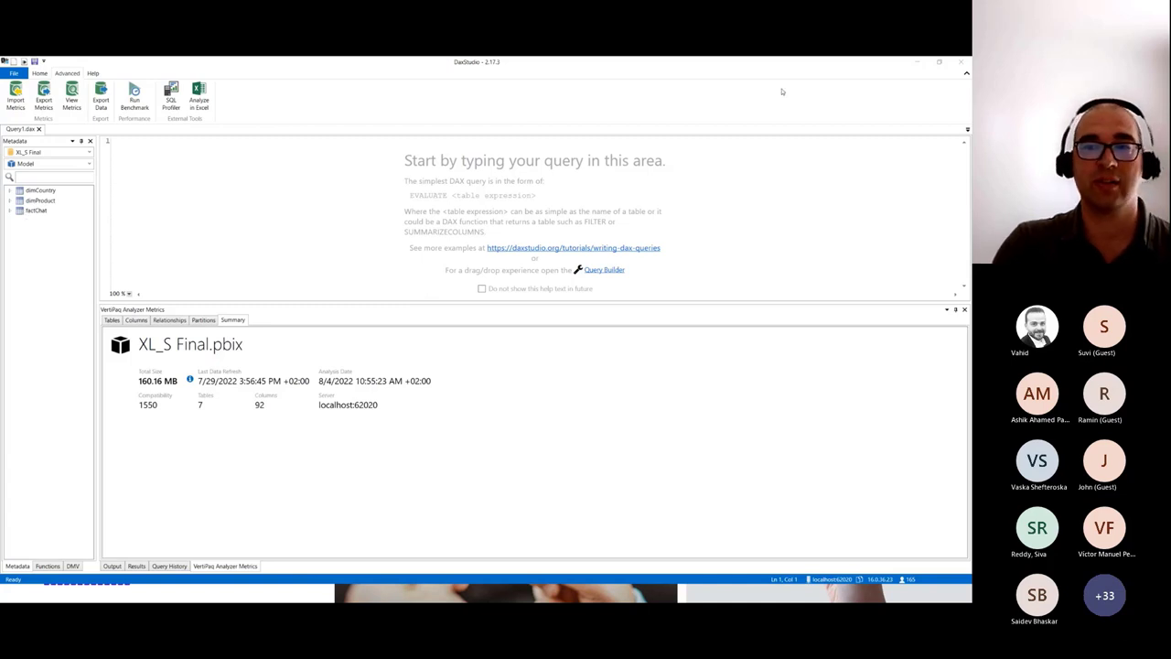
{"action": "left_click", "coordinate": [77, 97]}
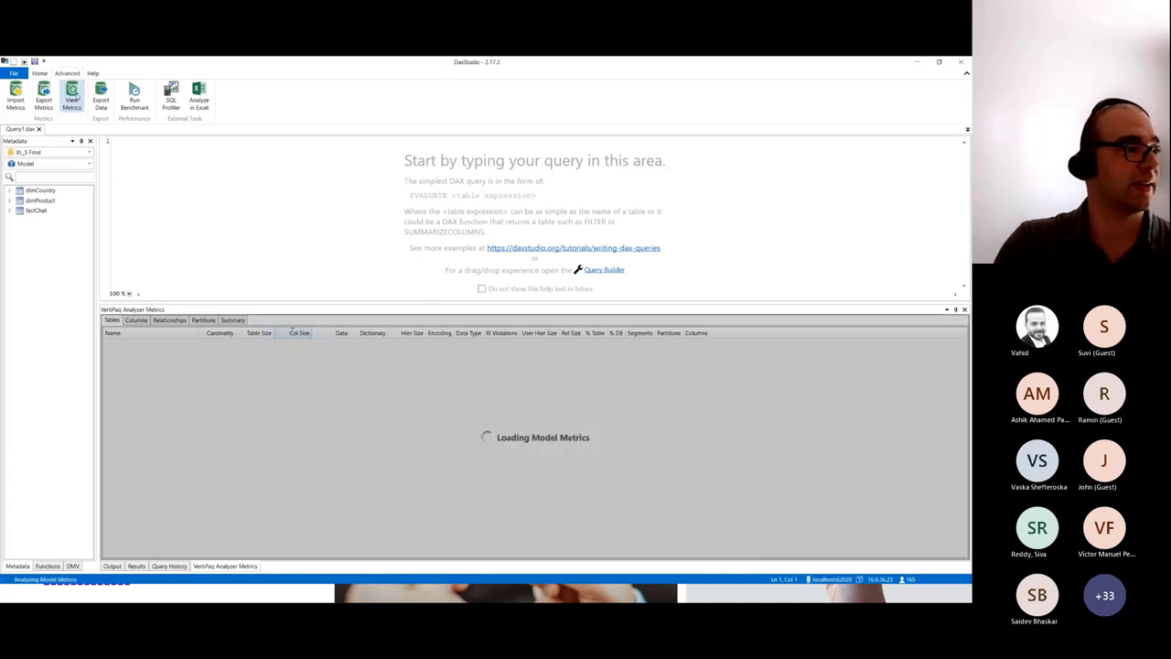
{"action": "left_click", "coordinate": [235, 321]}
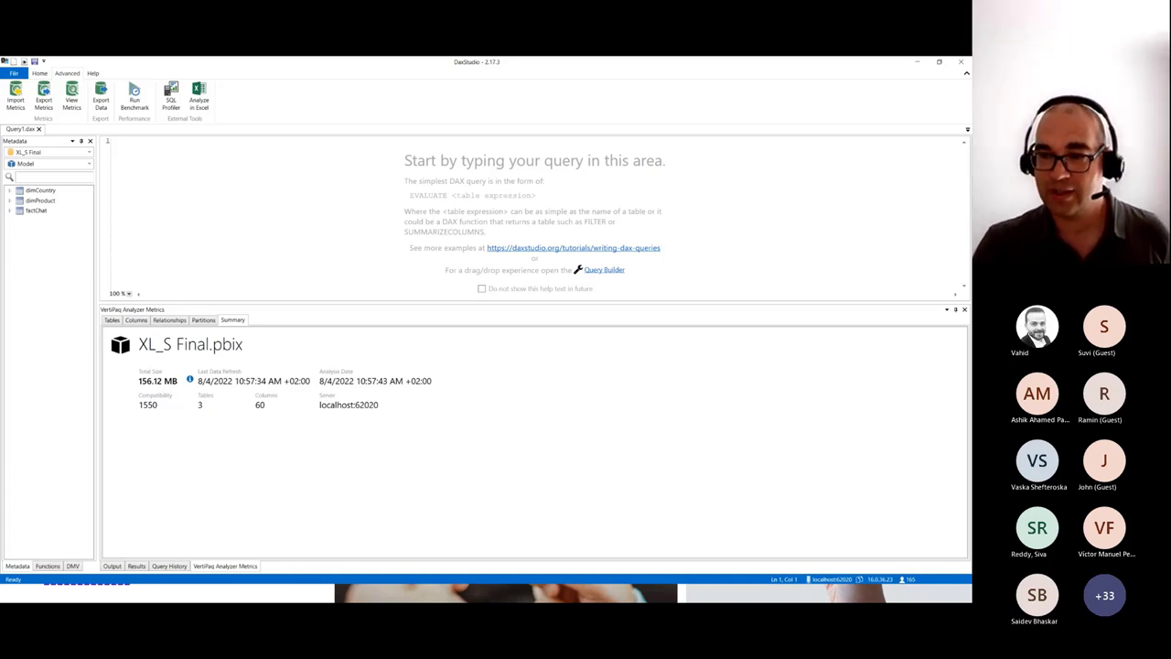
{"action": "key", "text": "alt+Tab"}
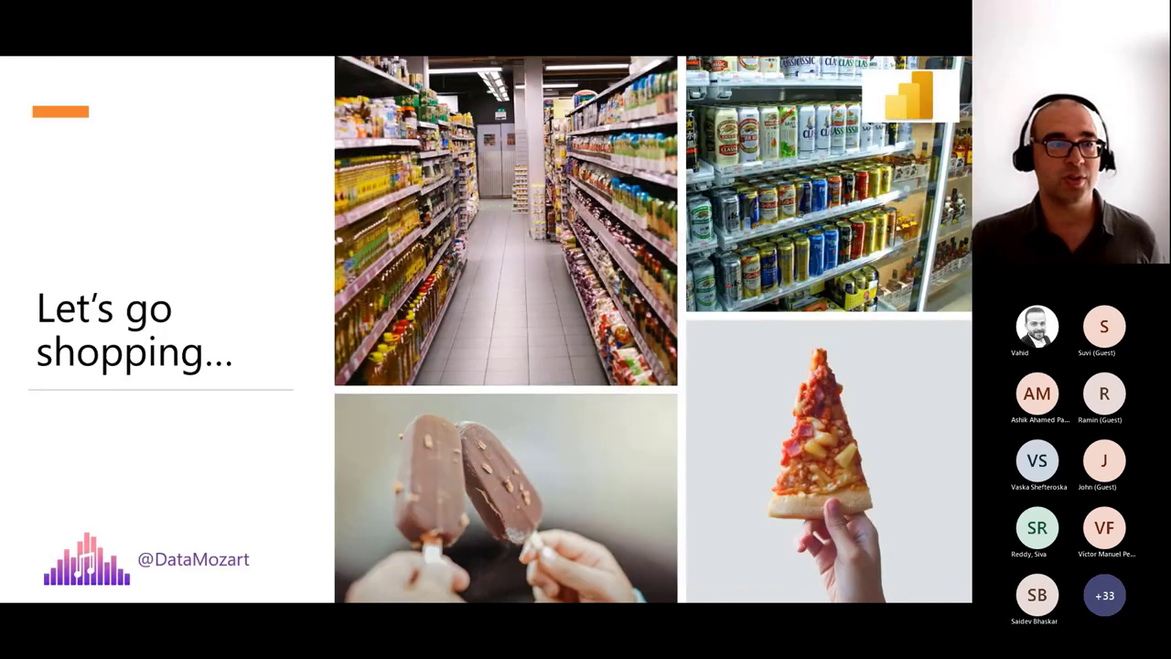
{"action": "left_click", "coordinate": [765, 354]}
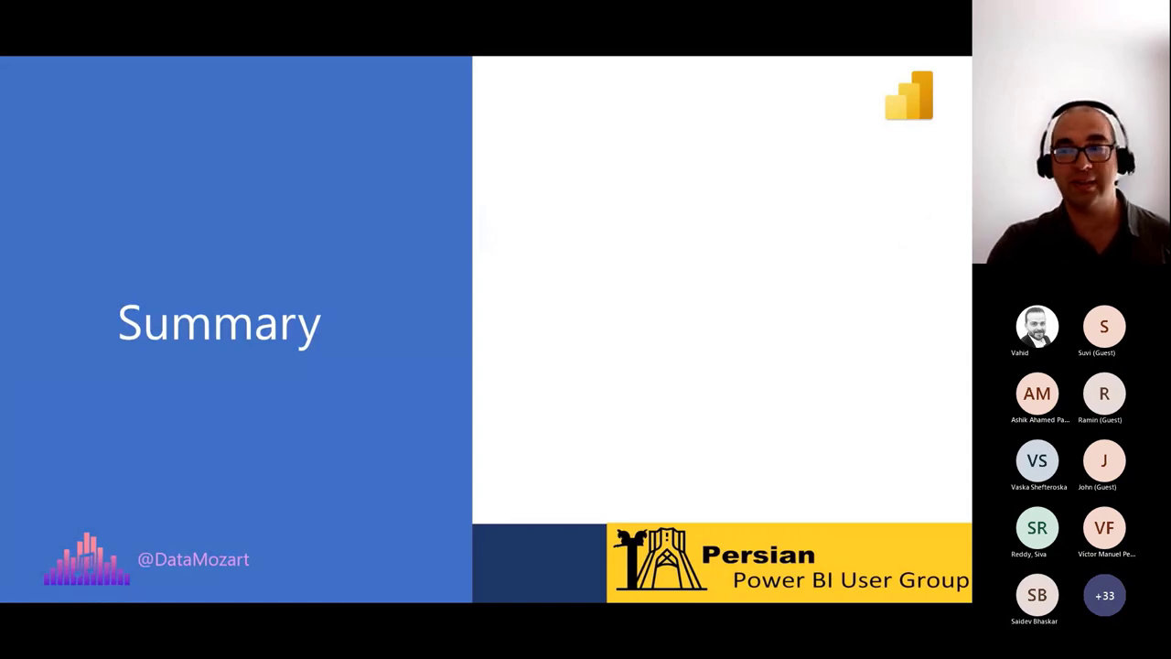
{"action": "left_click", "coordinate": [750, 329]}
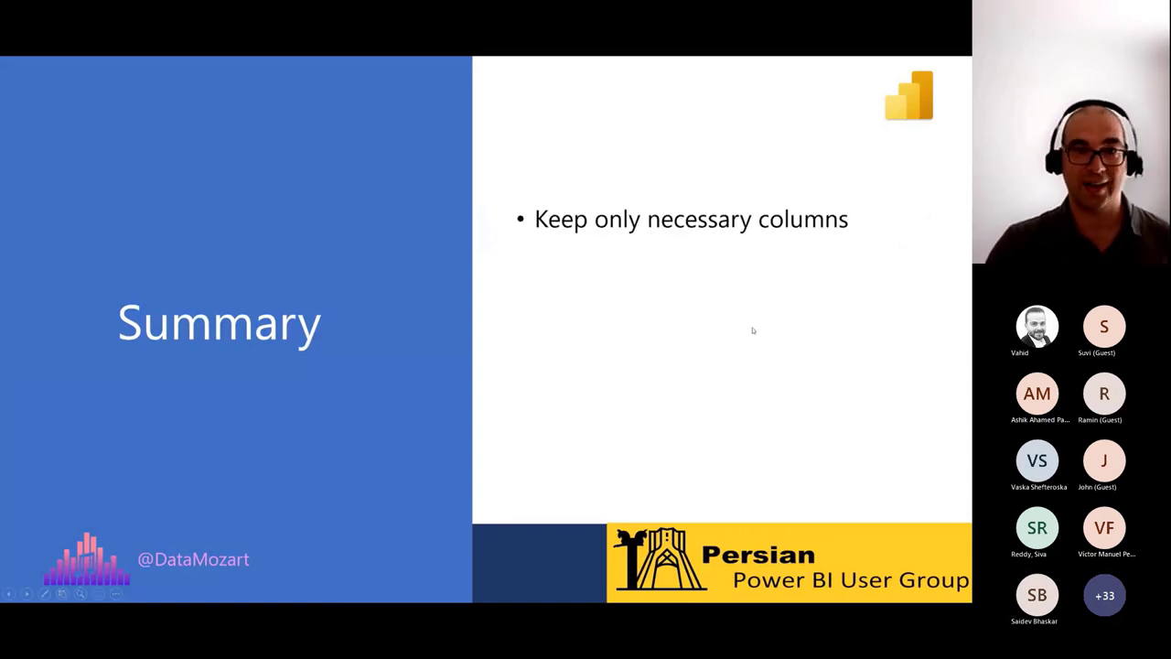